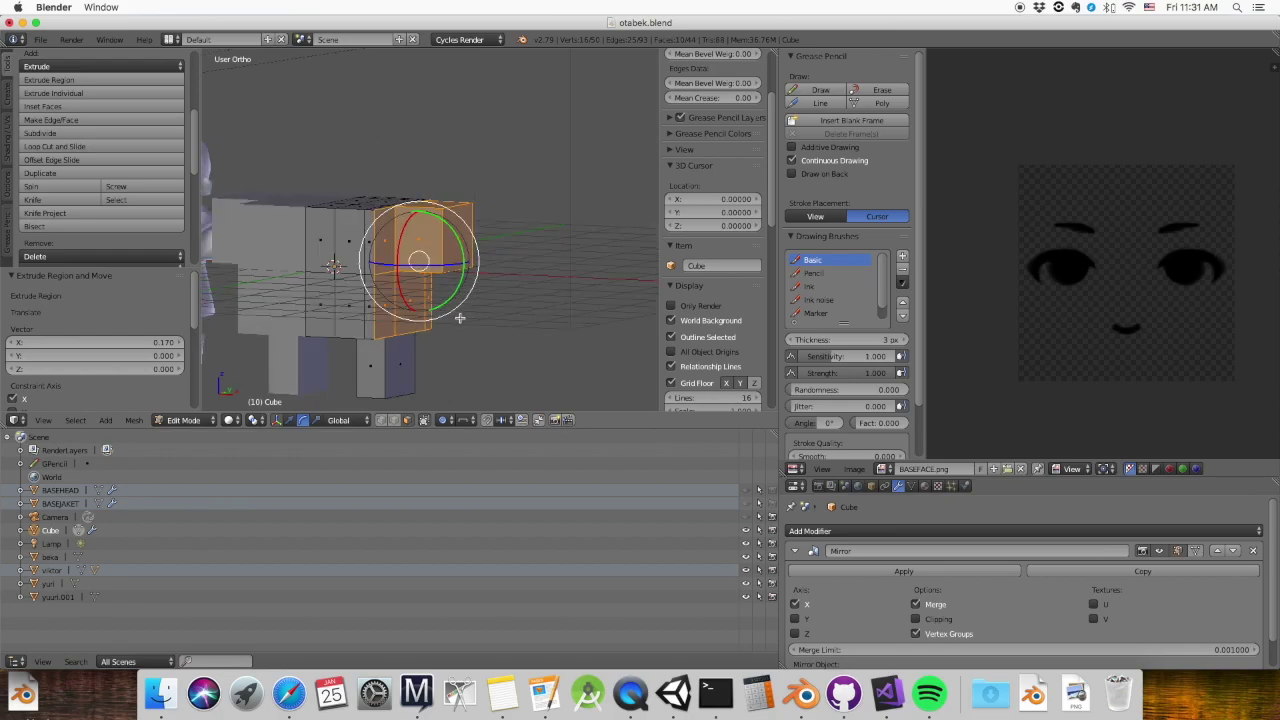
Undo the stray body extrusion, delete the extra shoulder edges, and deselect everything
key("ctrl+z")
key("ctrl+z")
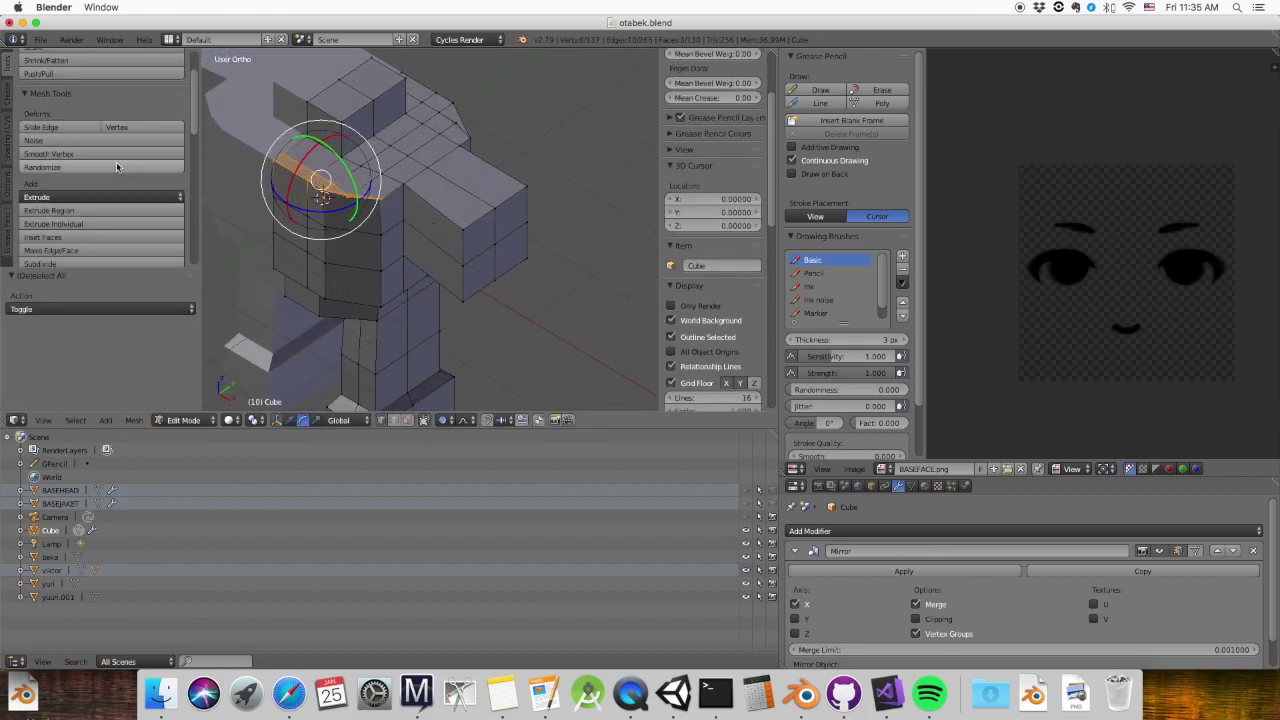
key("x")
middle_click_drag(330, 240, 614, 206)
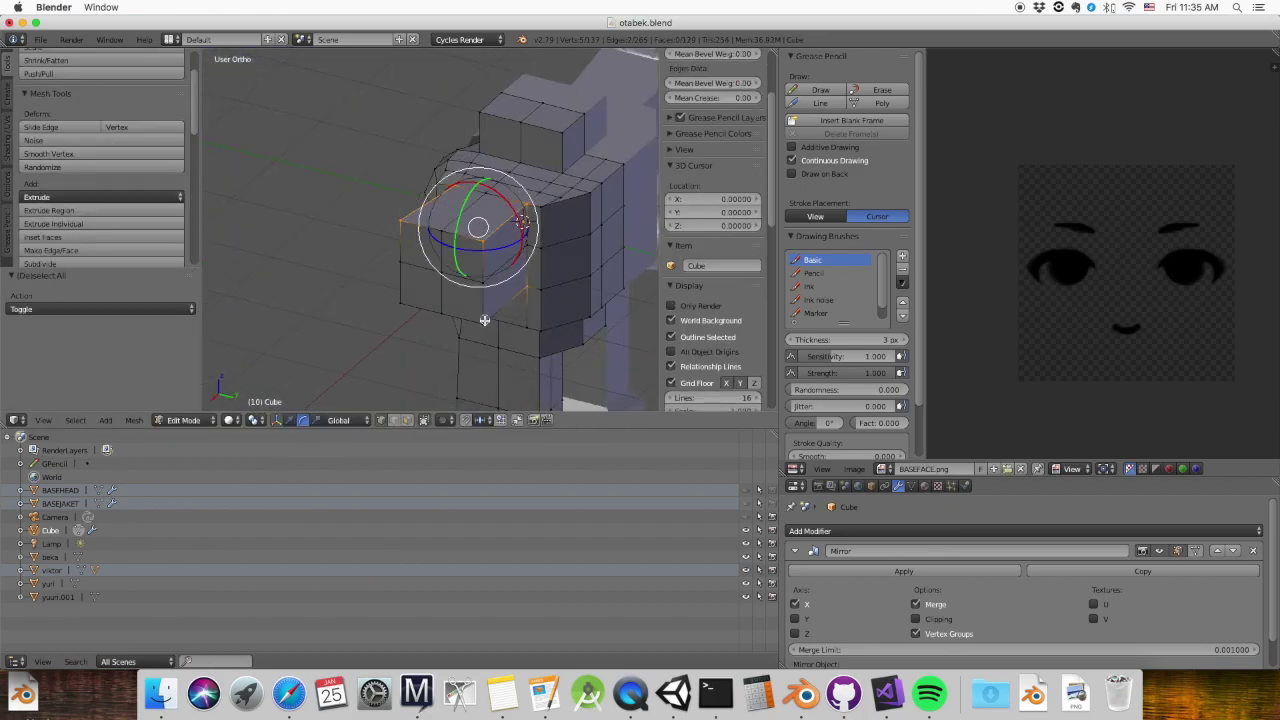
key("a")
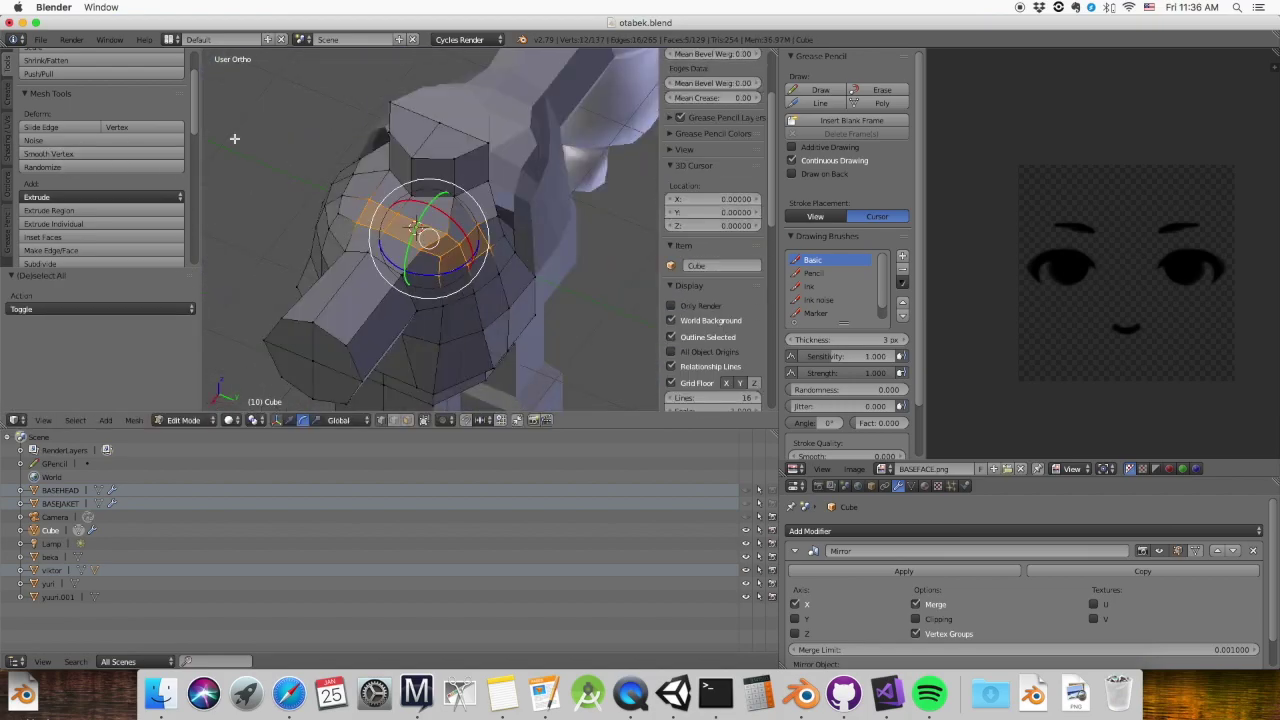
key("a")
key("z")
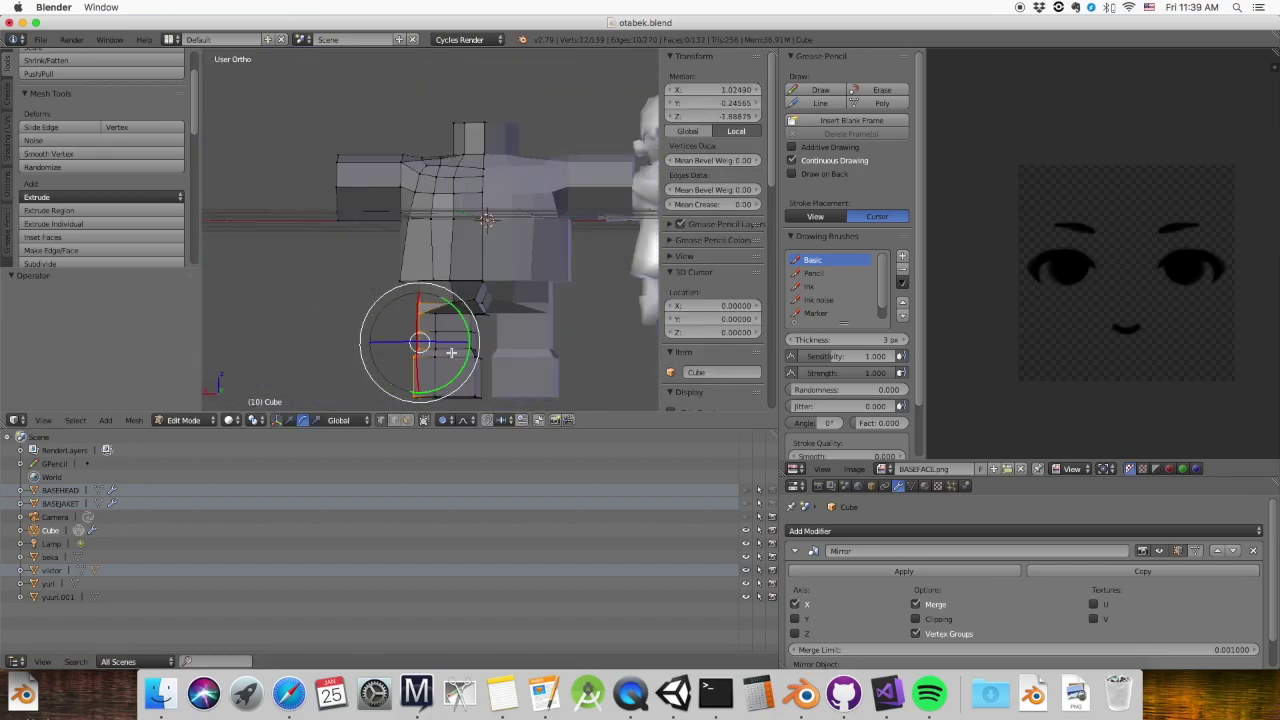
middle_click_drag(307, 272, 507, 313)
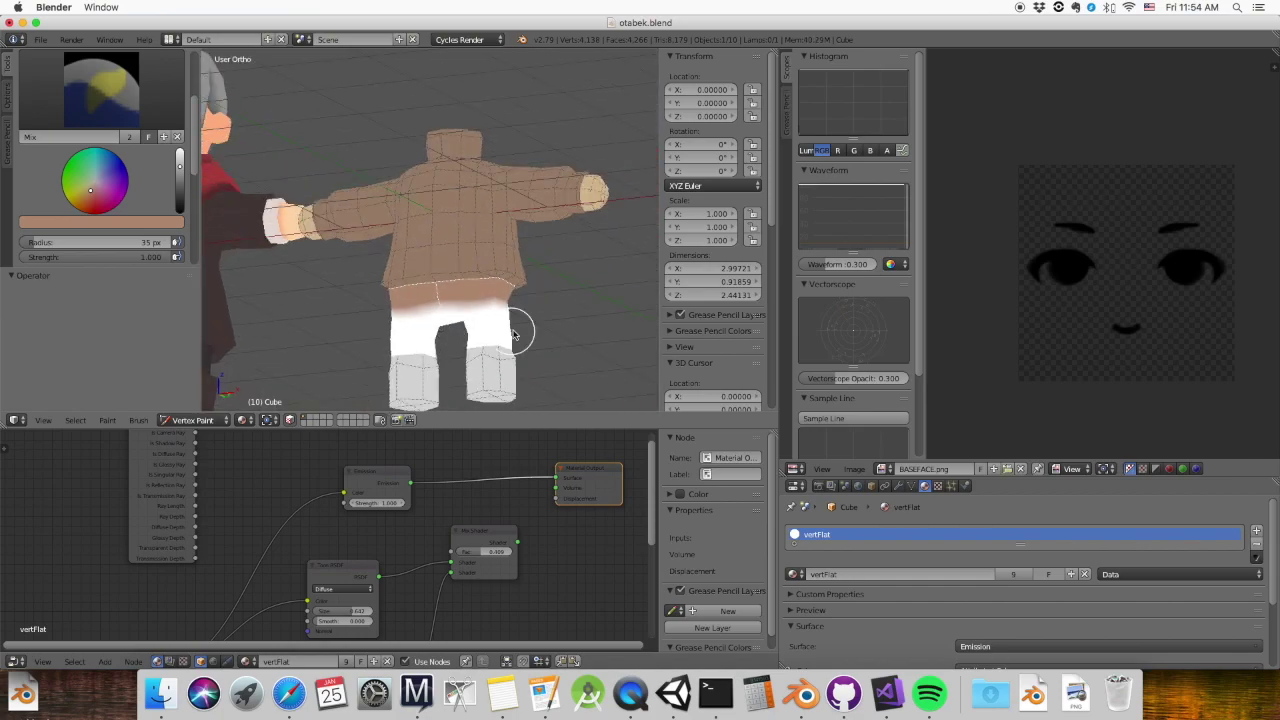
Deselect the leg faces, view both characters from behind, and reconnect the material nodes to the output
key("a")
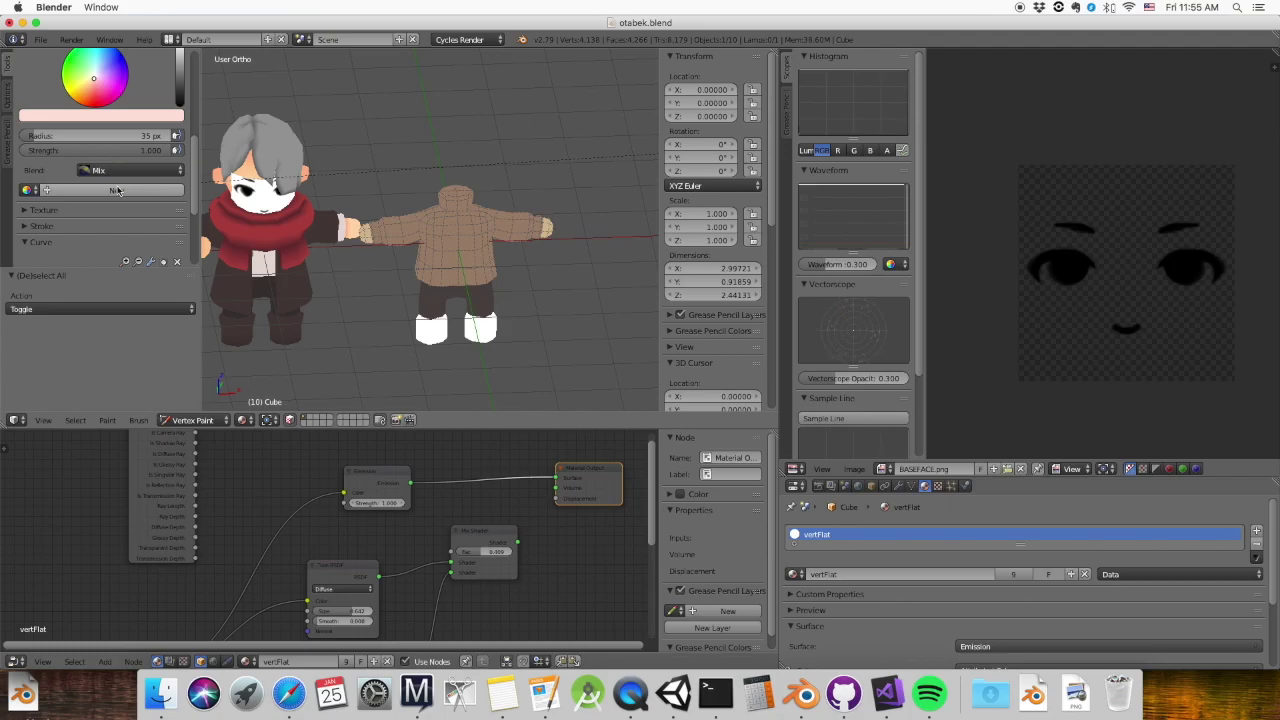
middle_click_drag(300, 320, 486, 323)
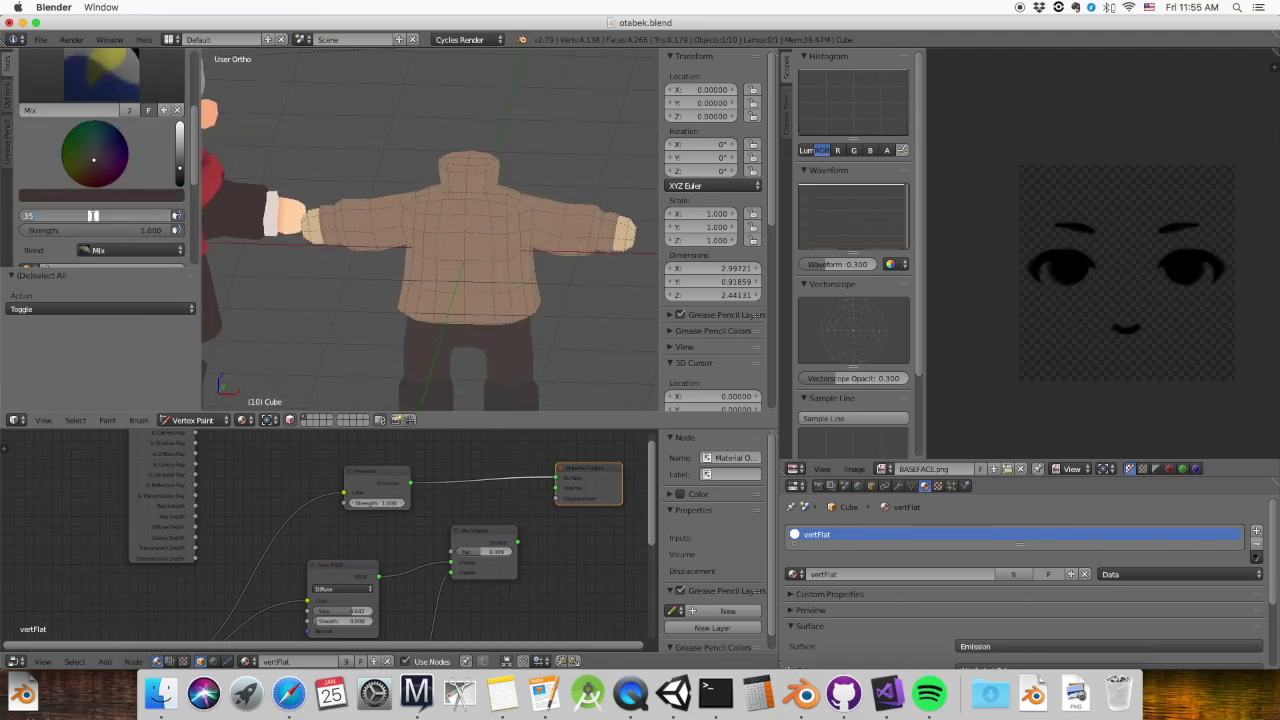
mouse_move(480, 172)
middle_mouse_down()
mouse_move(500, 298)
mouse_move(417, 327)
mouse_move(500, 333)
middle_mouse_up()
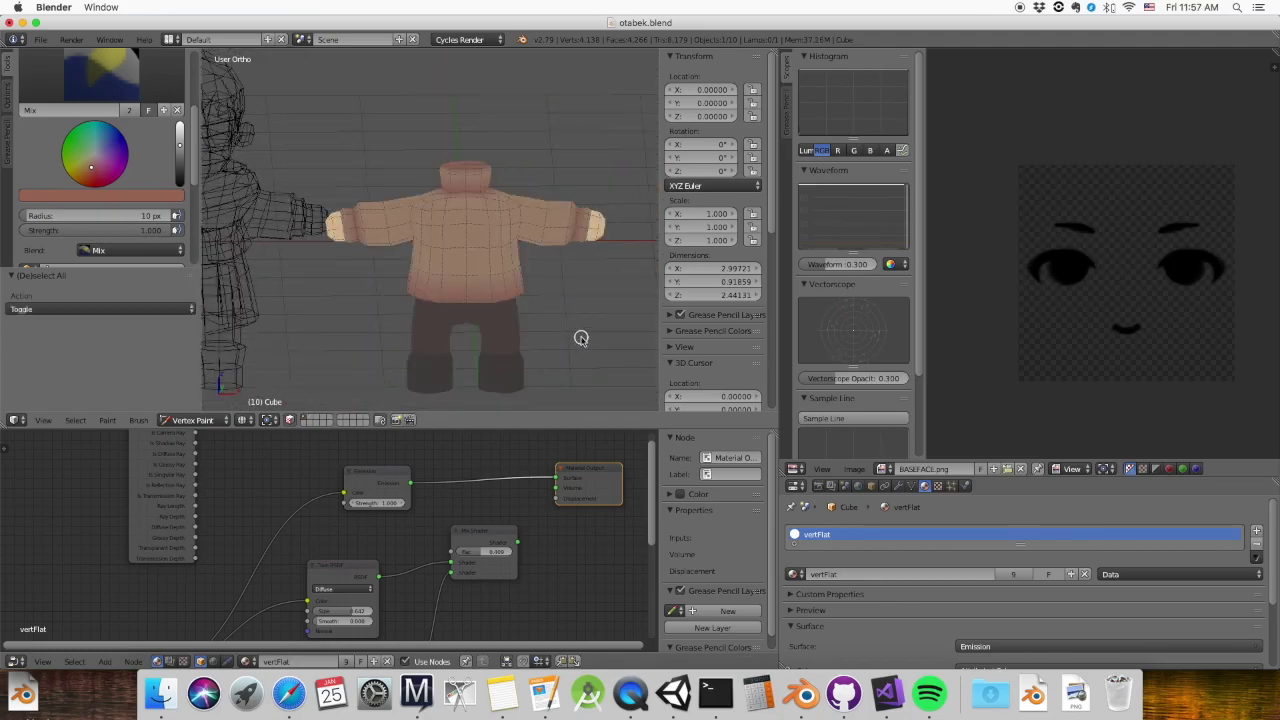
left_click_drag(556, 478, 521, 540)
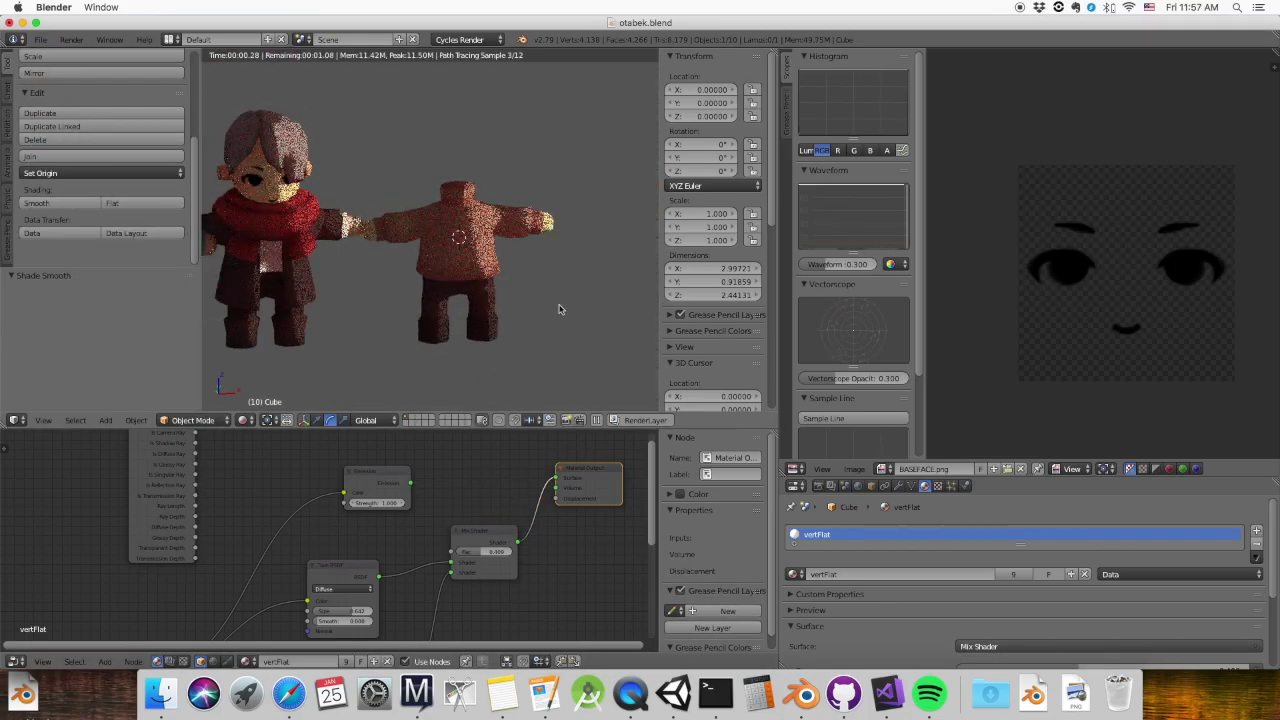
Select the jacket's bottom edge loop, try moving it along X, then cancel and deselect
scroll(420, 250, "up", 4)
key("a")
middle_click_drag(420, 250, 389, 250)
key("z")
key("z")
key("a")
middle_click_drag(400, 343, 465, 218)
left_click(489, 335, "alt")
key("g")
key("x")
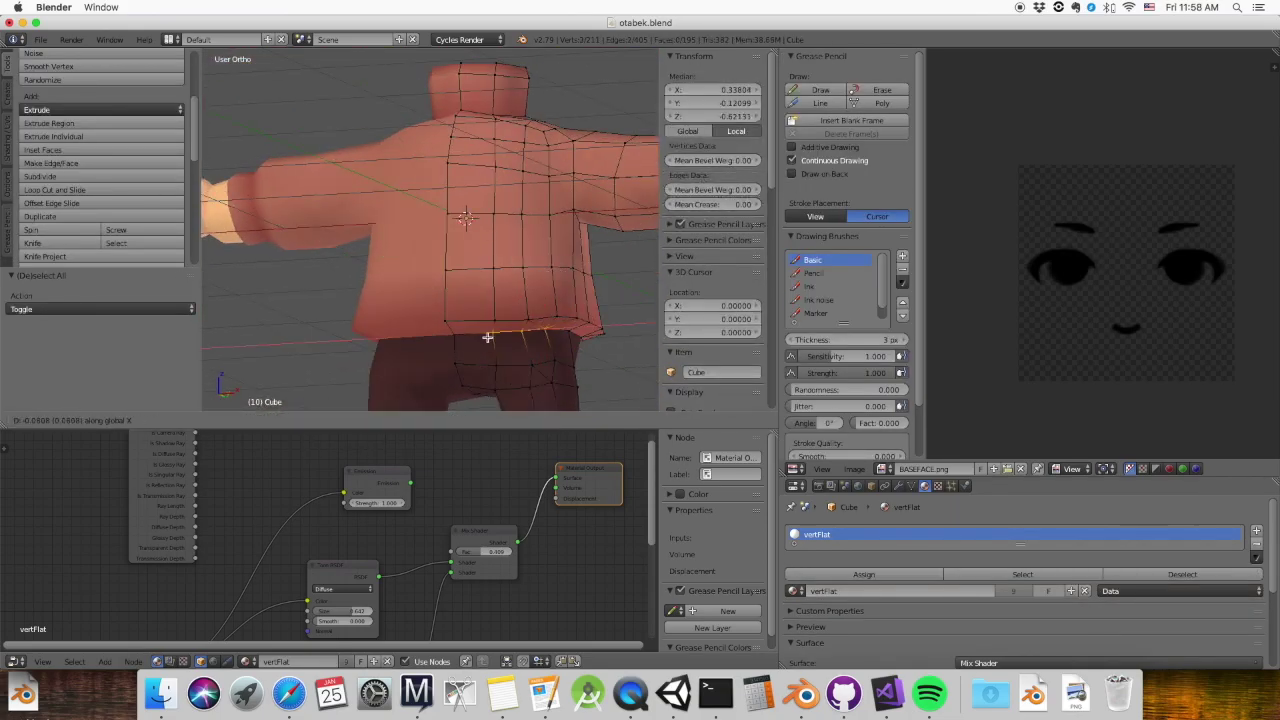
key("Escape")
key("a")
middle_click_drag(543, 343, 348, 343)
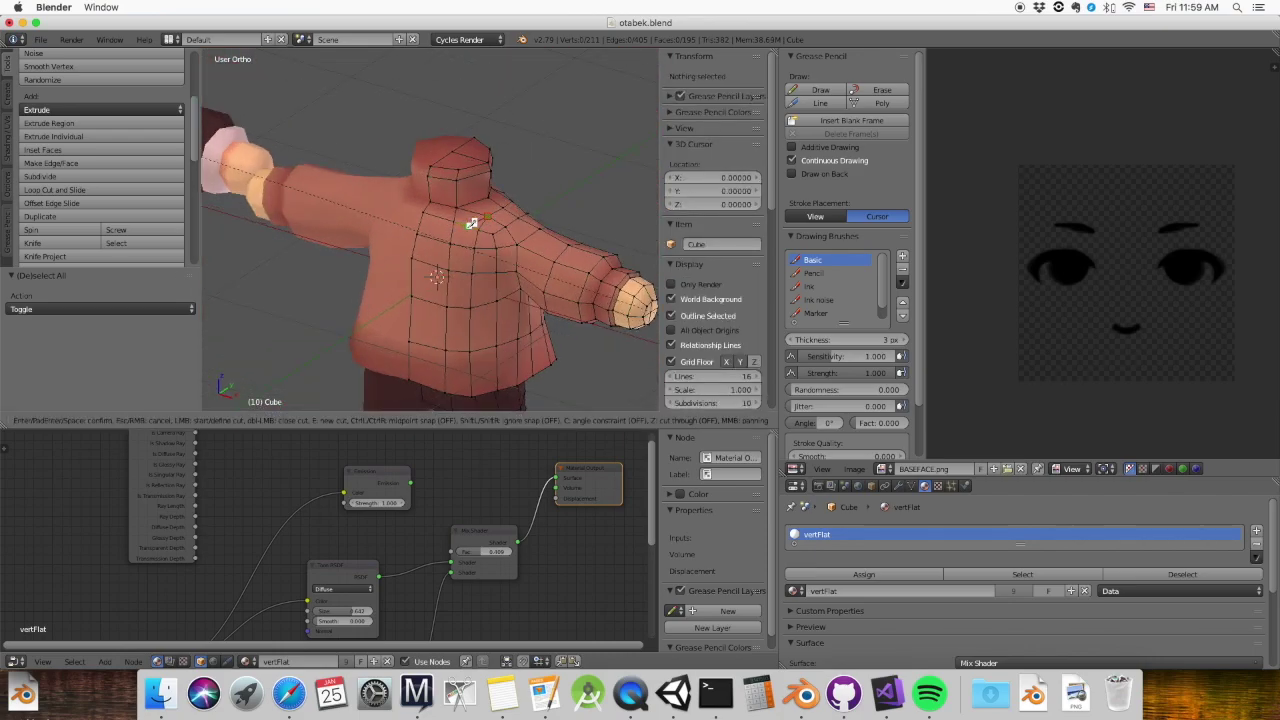
Knife-cut new edges across the shoulder and slide the new vertices along their edges
mouse_move(421, 242)
middle_mouse_down()
mouse_move(314, 220)
mouse_move(361, 285)
mouse_move(329, 180)
mouse_move(397, 206)
middle_mouse_up()
key("Return")
key("z")
key("z")
key("shift+v")
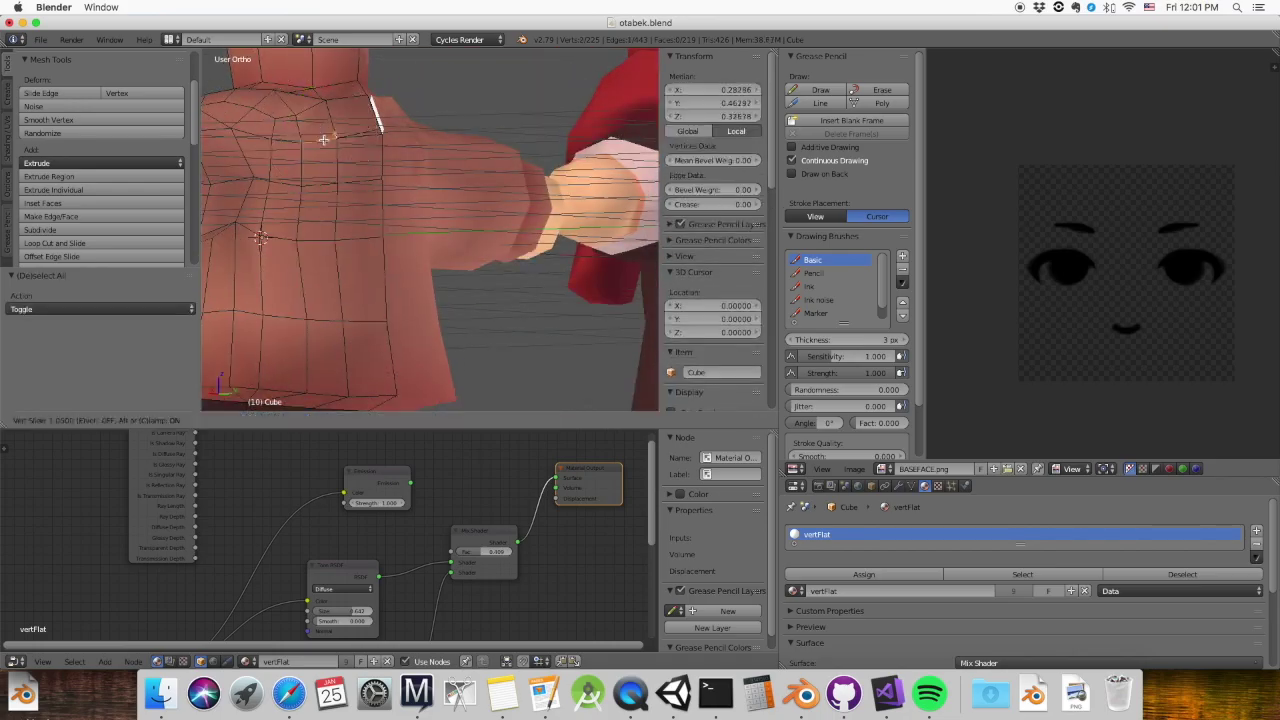
key("Escape")
mouse_move(323, 139)
middle_mouse_down()
mouse_move(609, 288)
mouse_move(459, 259)
mouse_move(527, 200)
mouse_move(527, 168)
mouse_move(500, 230)
mouse_move(521, 249)
mouse_move(671, 229)
middle_mouse_up()
Select an edge loop on the shoulder, then deselect it
key("a")
right_click(527, 200, "alt")
key("a")
key("a")
key("a")
scroll(521, 249, "up", 2)
scroll(521, 249, "down", 3)
Switch to Vertex Paint and paint the collar and neck area pale white
key("Tab")
key("v")
mouse_move(528, 223)
middle_mouse_down()
mouse_move(362, 200)
mouse_move(549, 265)
middle_mouse_up()
middle_click_drag(488, 170, 478, 231)
scroll(478, 231, "up", 2)
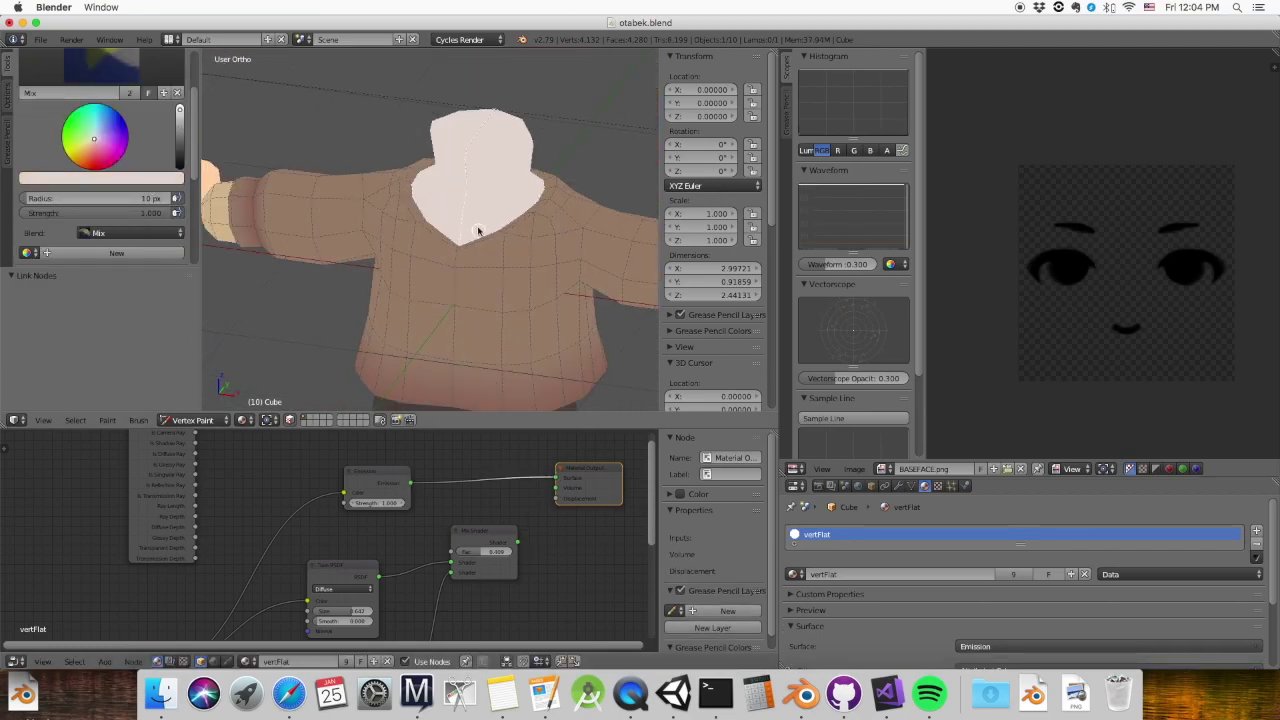
mouse_move(460, 174)
middle_mouse_down()
mouse_move(343, 186)
mouse_move(437, 206)
mouse_move(526, 193)
mouse_move(371, 229)
mouse_move(309, 120)
mouse_move(30, 155)
mouse_move(409, 286)
mouse_move(563, 194)
mouse_move(563, 254)
middle_mouse_up()
key("ctrl+i")
Return to Edit Mode and deselect the whole mesh
key("Tab")
scroll(563, 254, "up", 3)
key("a")
mouse_move(586, 200)
middle_mouse_down()
mouse_move(371, 206)
mouse_move(338, 424)
middle_mouse_up()
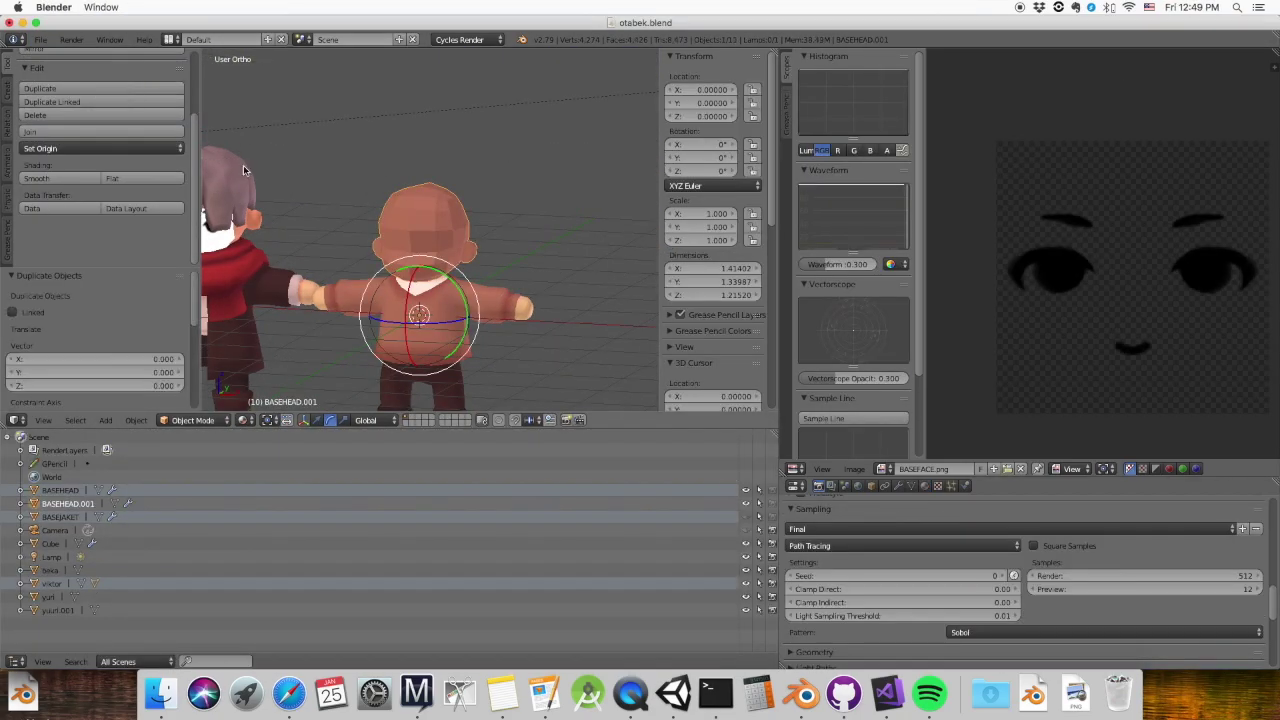
Name the duplicated head todohead and edit its mesh, checking it in wireframe from side views
key("Return")
middle_click_drag(486, 246, 520, 271)
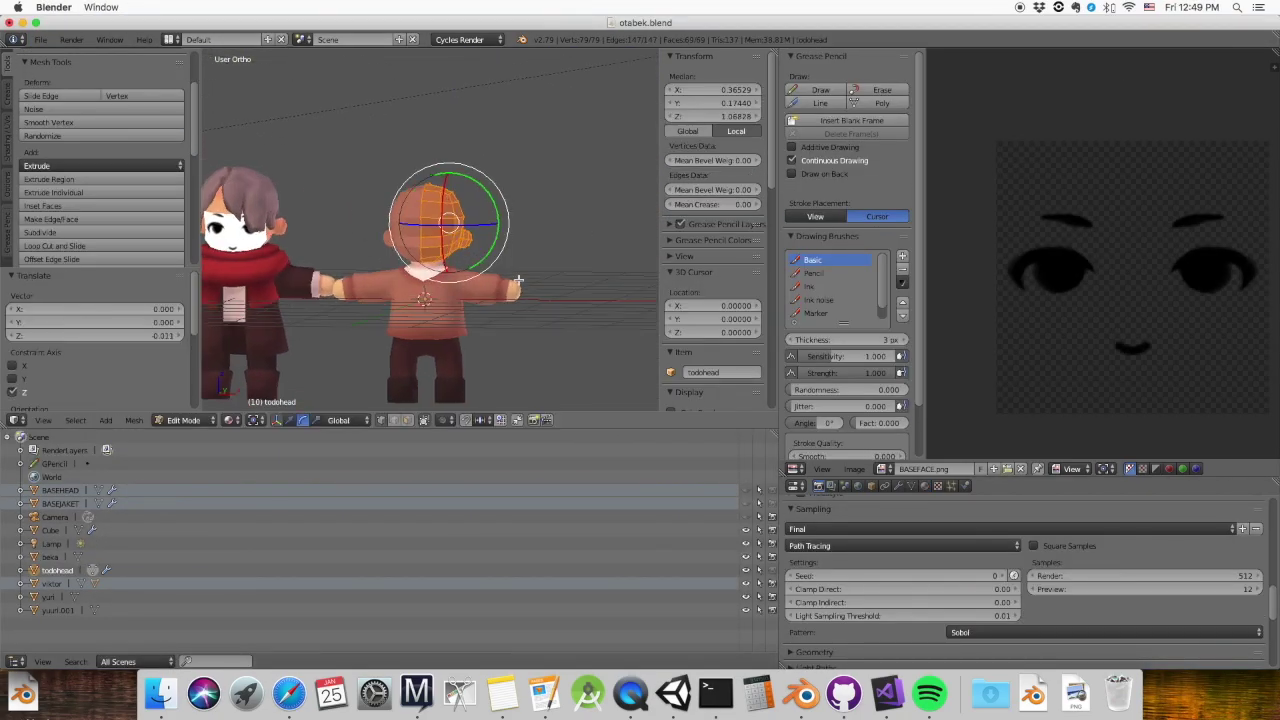
key("KP_3")
key("Tab")
middle_click_drag(504, 260, 409, 276)
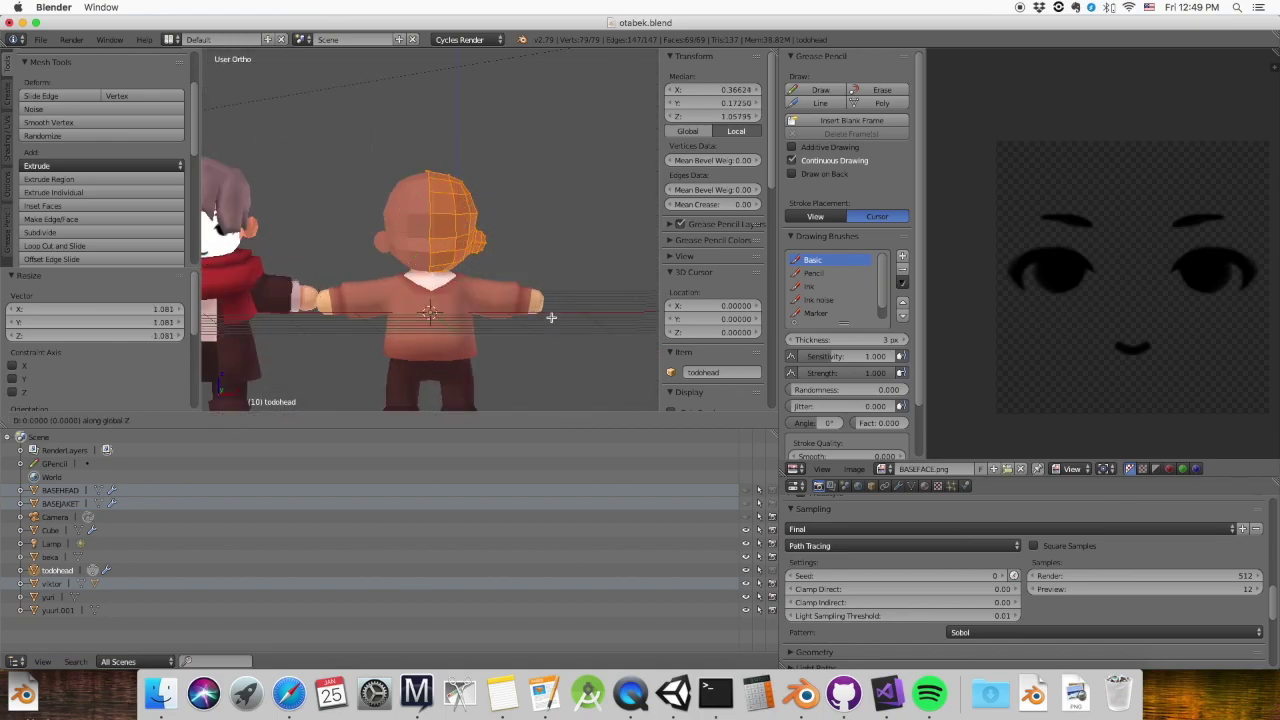
key("z")
key("a")
key("z")
middle_click_drag(460, 240, 402, 207)
key("a")
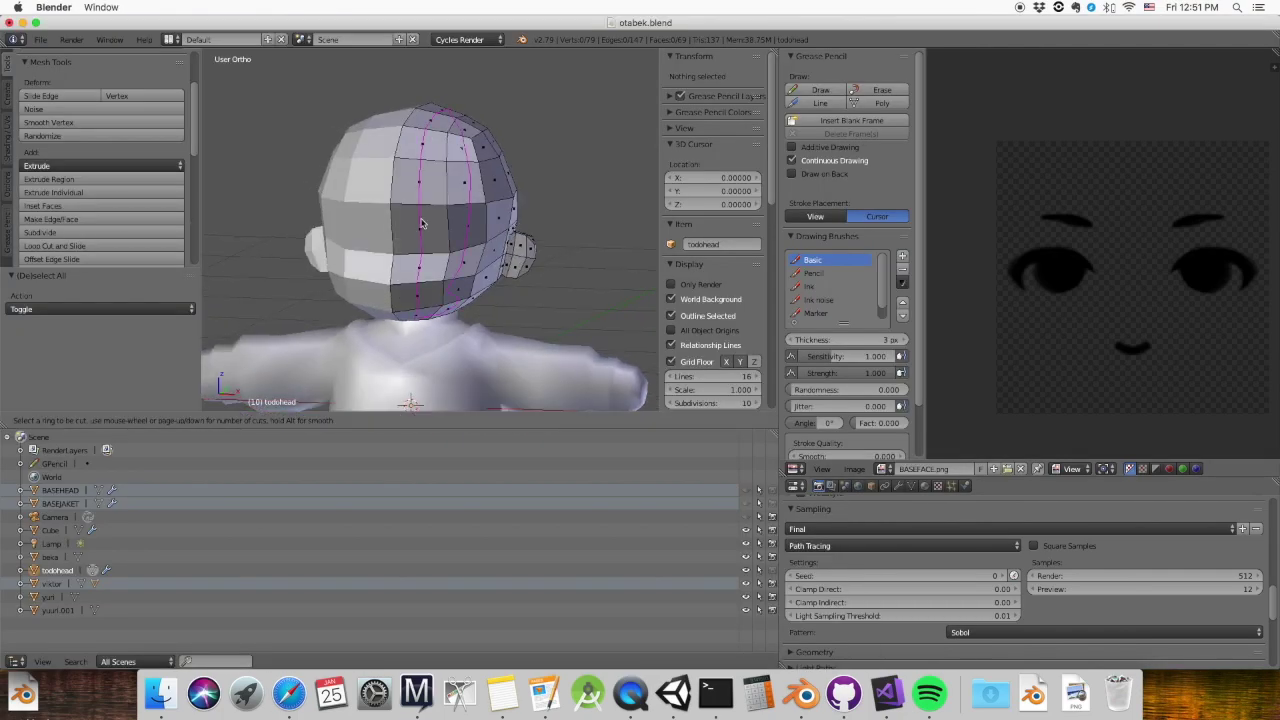
Select faces beside the ear on todohead and extrude them outward
key("z")
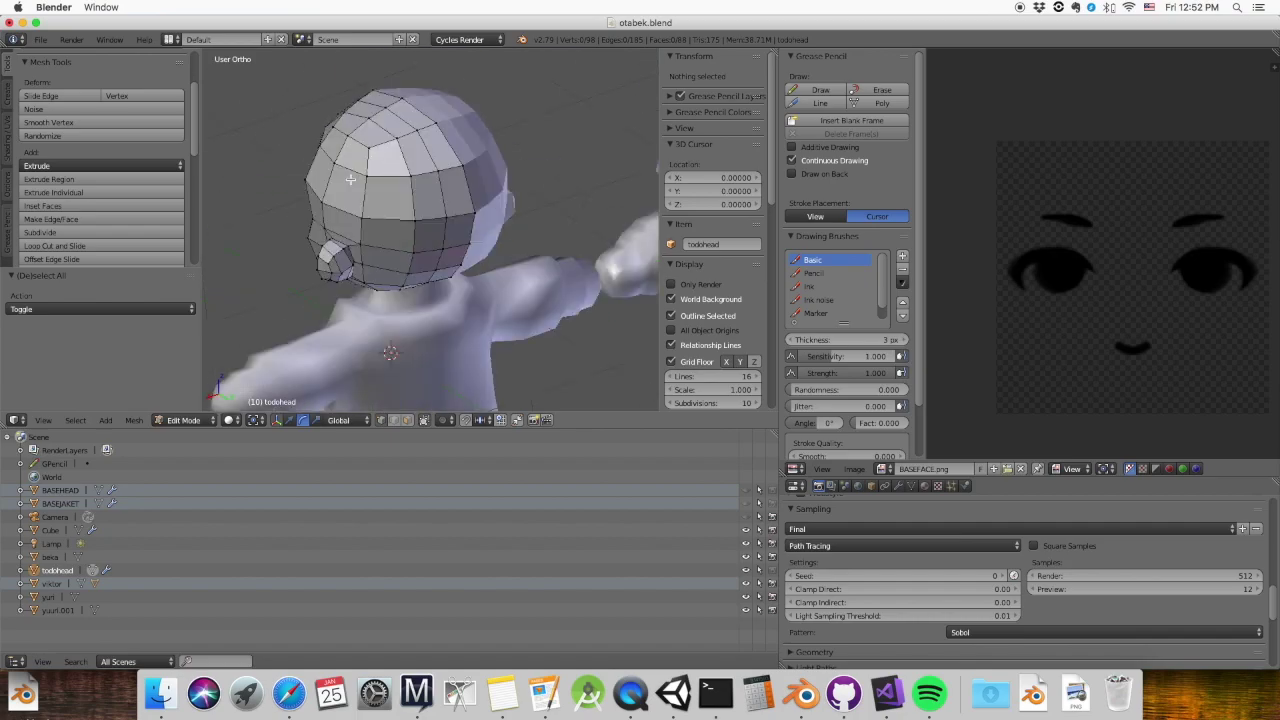
key("a")
mouse_move(418, 209)
middle_mouse_down()
mouse_move(474, 244)
mouse_move(434, 200)
mouse_move(443, 250)
mouse_move(580, 166)
mouse_move(524, 218)
middle_mouse_up()
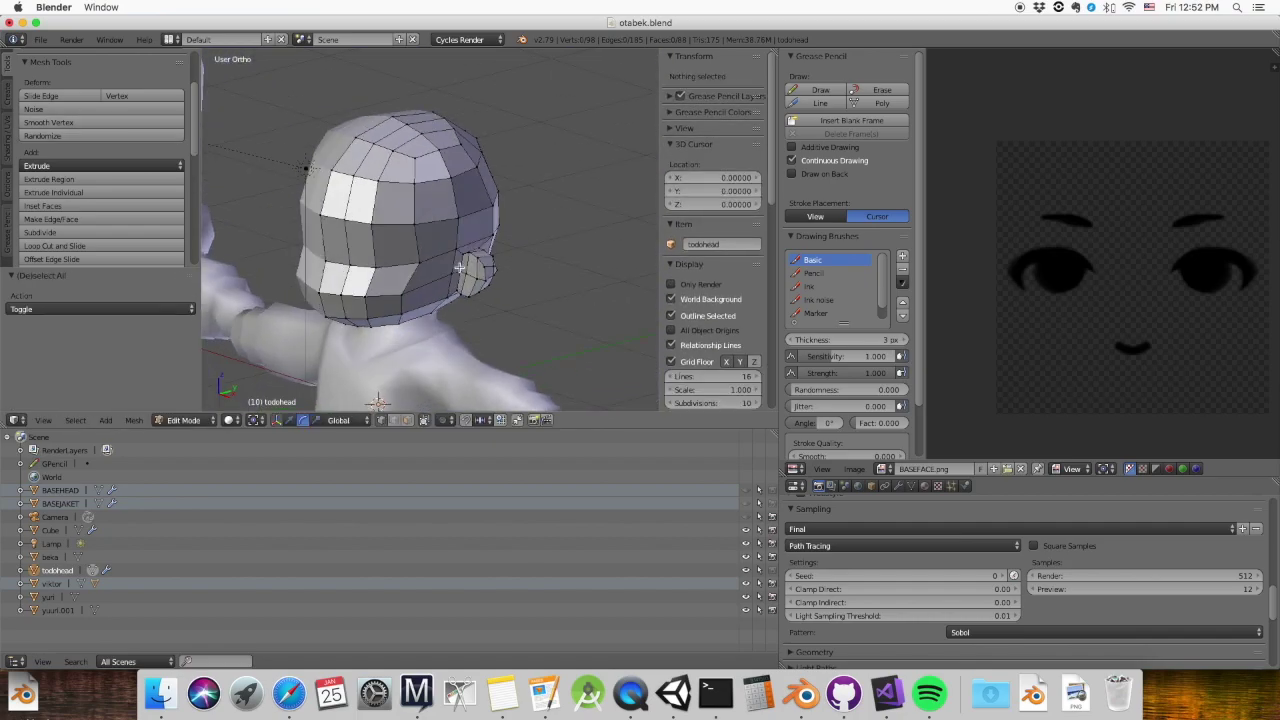
right_click(498, 245)
mouse_move(498, 245)
middle_mouse_down()
mouse_move(410, 172)
mouse_move(471, 175)
mouse_move(514, 277)
mouse_move(584, 255)
middle_mouse_up()
scroll(410, 172, "up", 2)
key("e")
left_click(410, 172)
key("z")
key("z")
Rotate and move the extruded vertices, merging them at center into a pointed notch
key("alt+m")
key("r")
left_click(510, 210)
scroll(510, 210, "up", 3)
key("g")
mouse_move(515, 226)
middle_mouse_down()
mouse_move(518, 170)
mouse_move(502, 211)
mouse_move(408, 222)
mouse_move(472, 224)
middle_mouse_up()
key("alt+m")
scroll(518, 167, "up", 3)
key("Escape")
Select a single vertex on the hair for the next edit
scroll(502, 211, "up", 3)
right_click(502, 211)
key("a")
right_click(408, 222)
Delete the selected faces on top of the head
key("a")
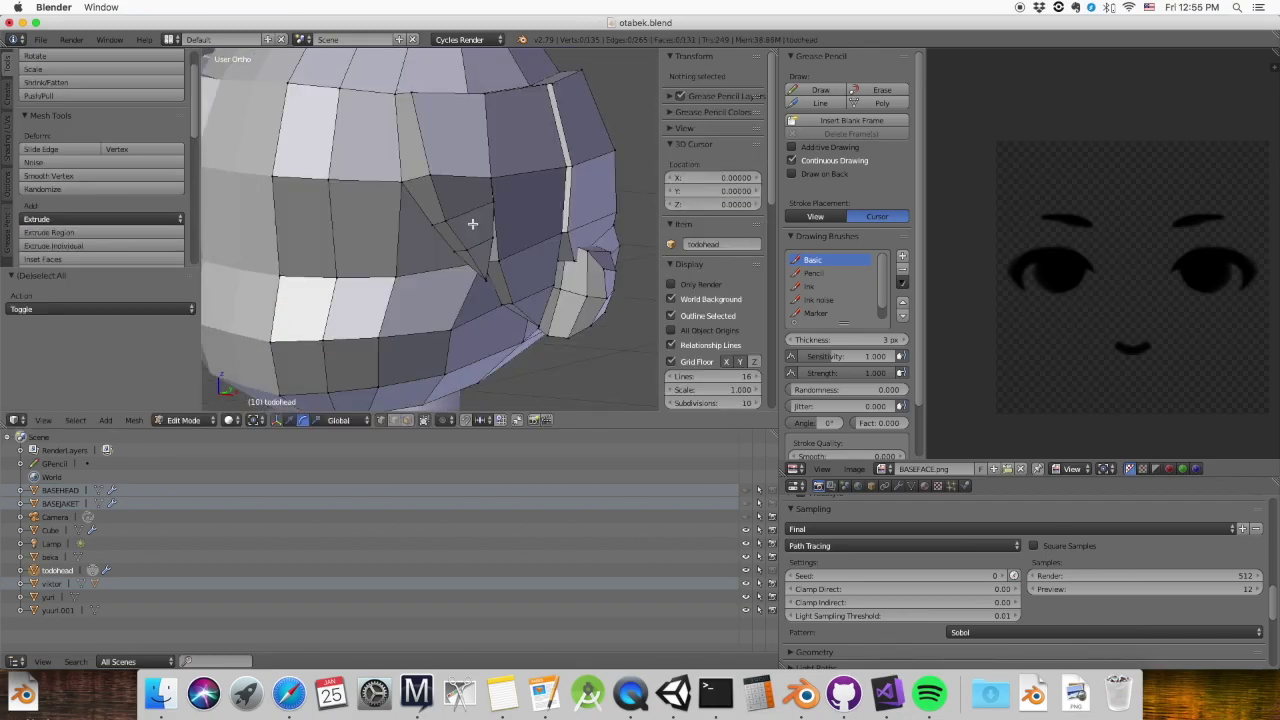
left_click(455, 133)
middle_click_drag(455, 133, 452, 197)
key("x")
left_click(452, 197)
scroll(452, 197, "up", 3)
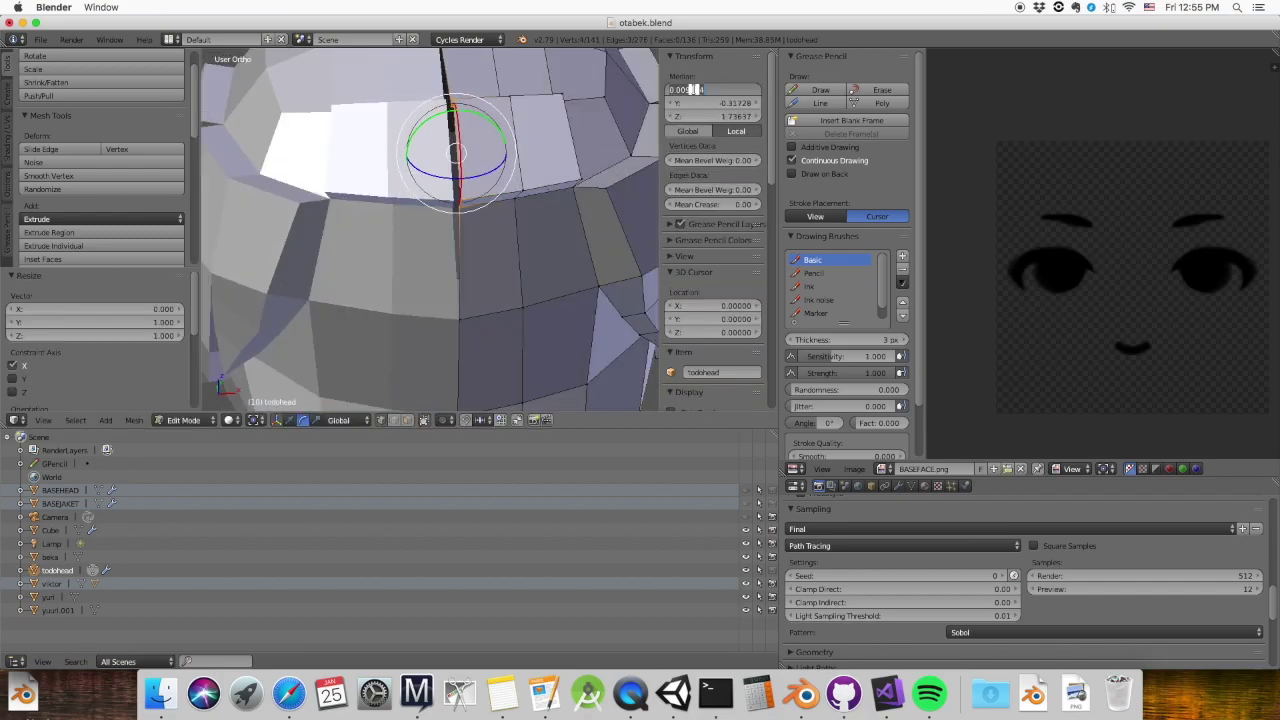
key("a")
middle_click_drag(520, 230, 562, 224)
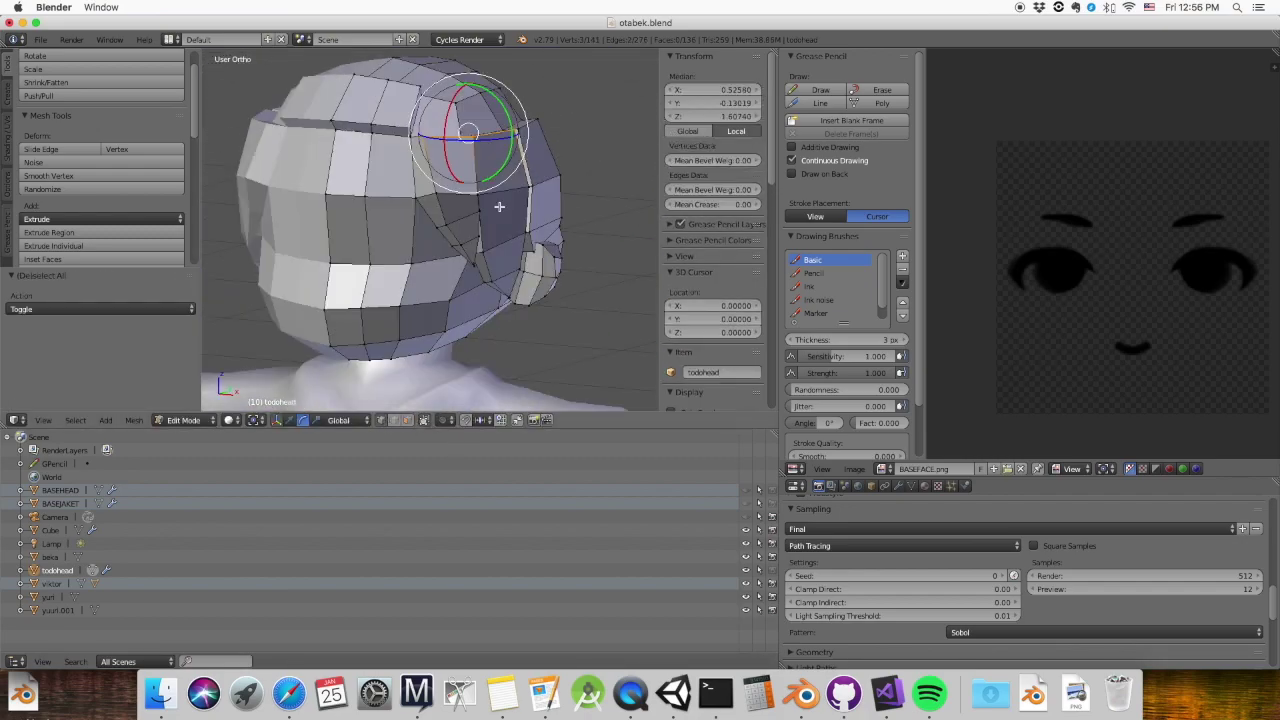
Extrude a hair face and scale it down to about 0.717
key("a")
middle_click_drag(469, 209, 440, 122)
right_click(457, 143)
key("a")
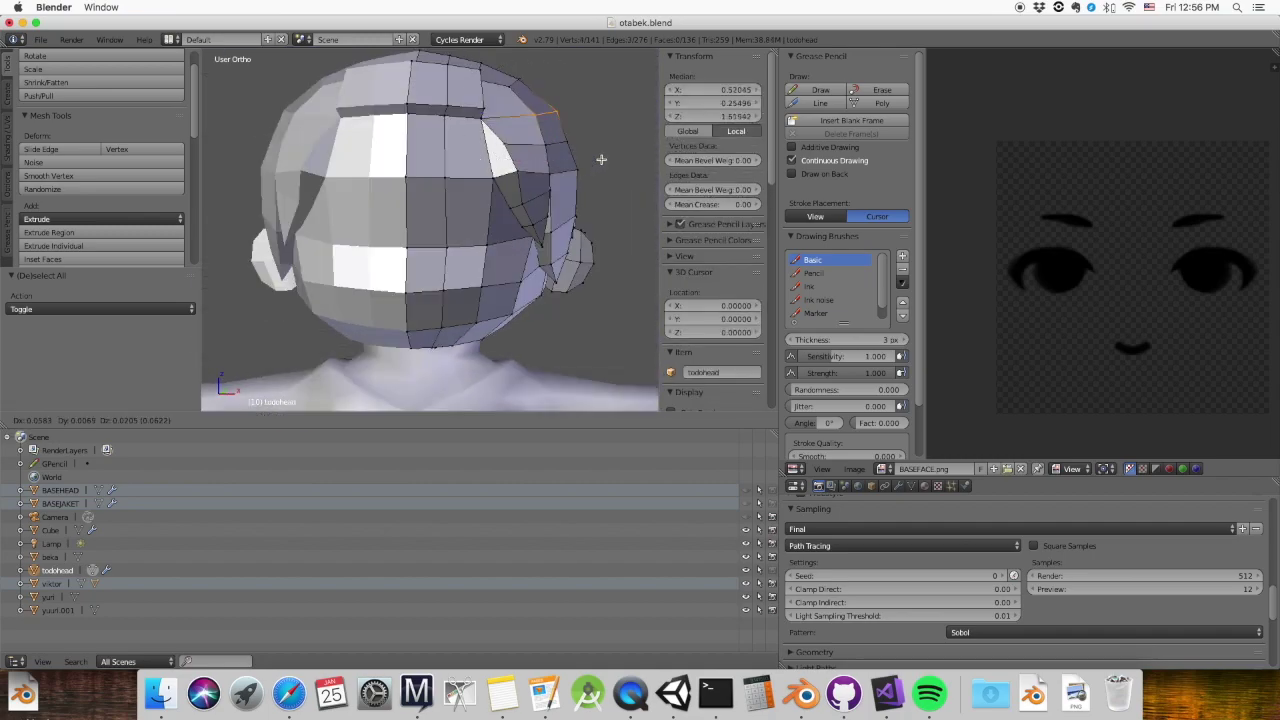
key("a")
middle_click_drag(567, 247, 463, 247)
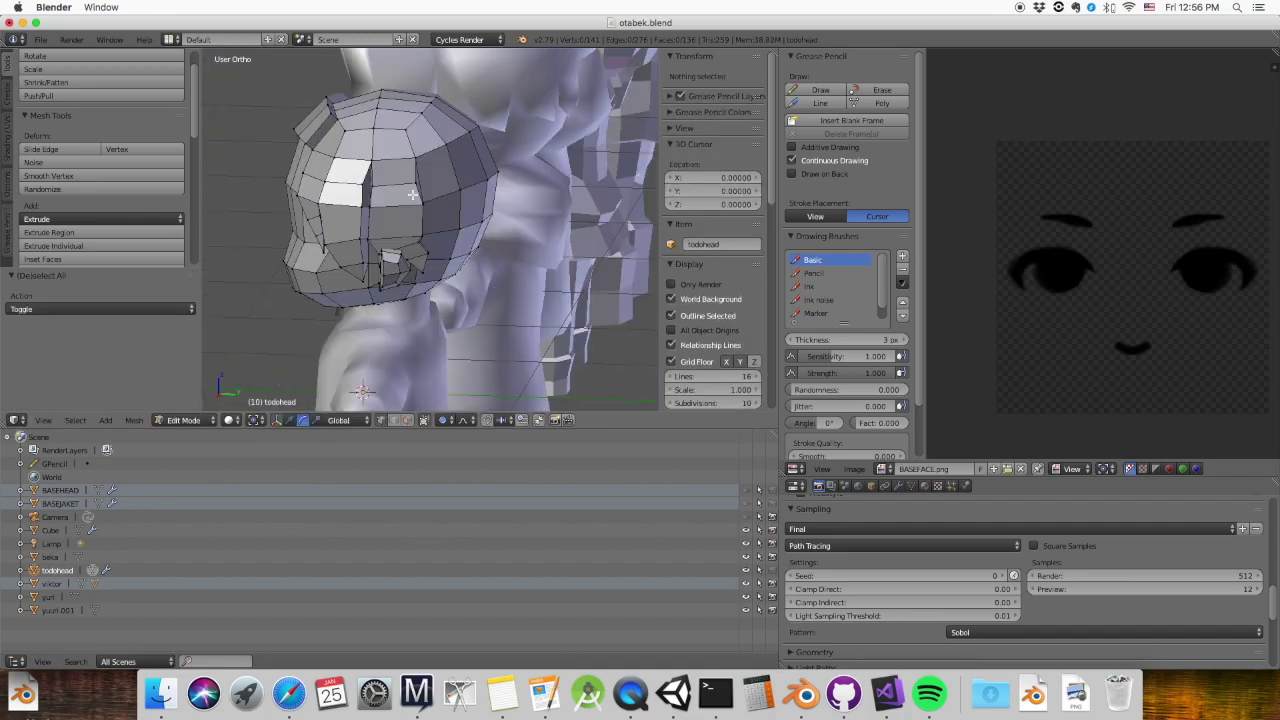
right_click(463, 247)
key("e")
mouse_move(463, 247)
middle_mouse_down()
mouse_move(400, 280)
mouse_move(430, 280)
middle_mouse_up()
key("s")
left_click(385, 306)
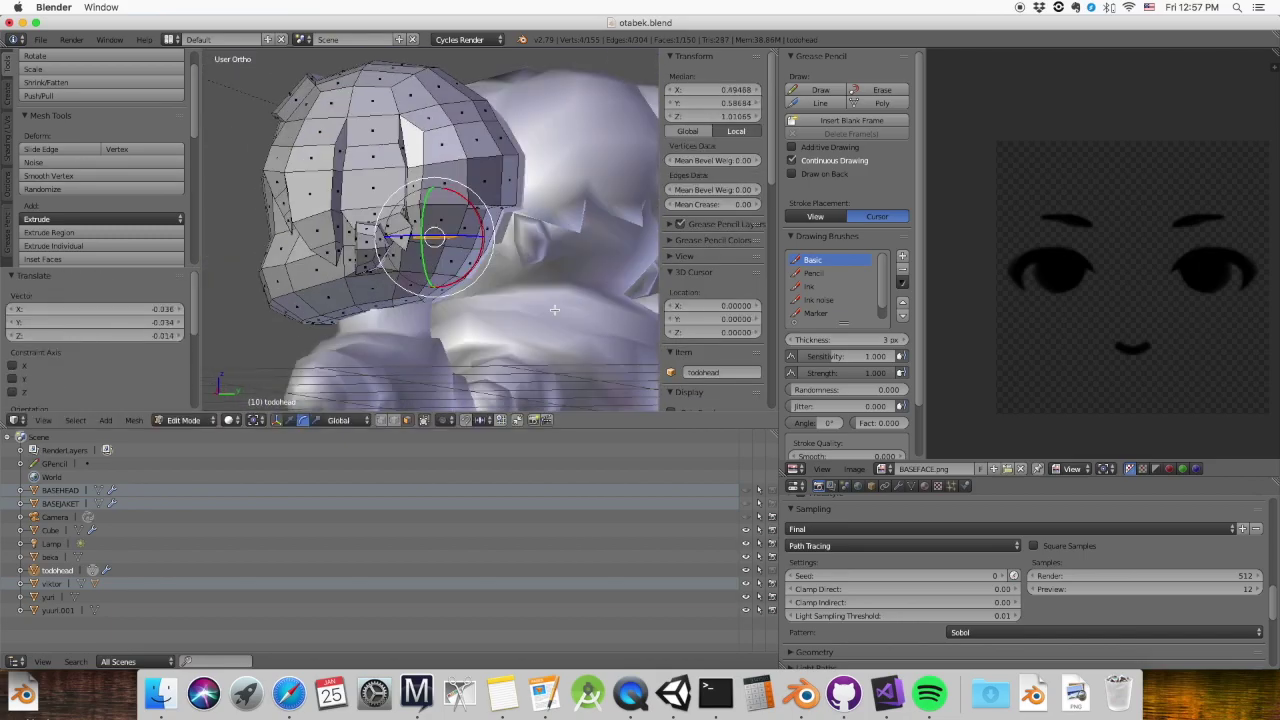
scroll(430, 280, "up", 3)
Knife-cut a new edge across the hair
key("a")
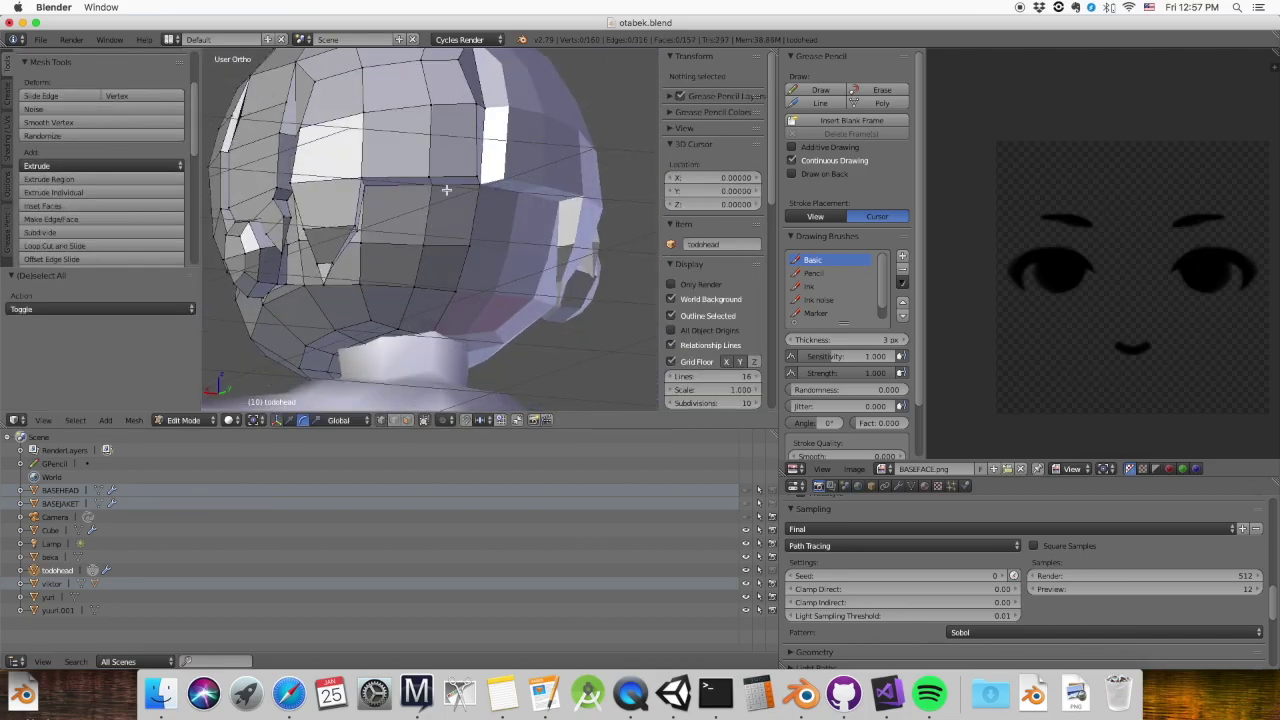
left_click(368, 182)
key("Return")
middle_click_drag(368, 182, 433, 202)
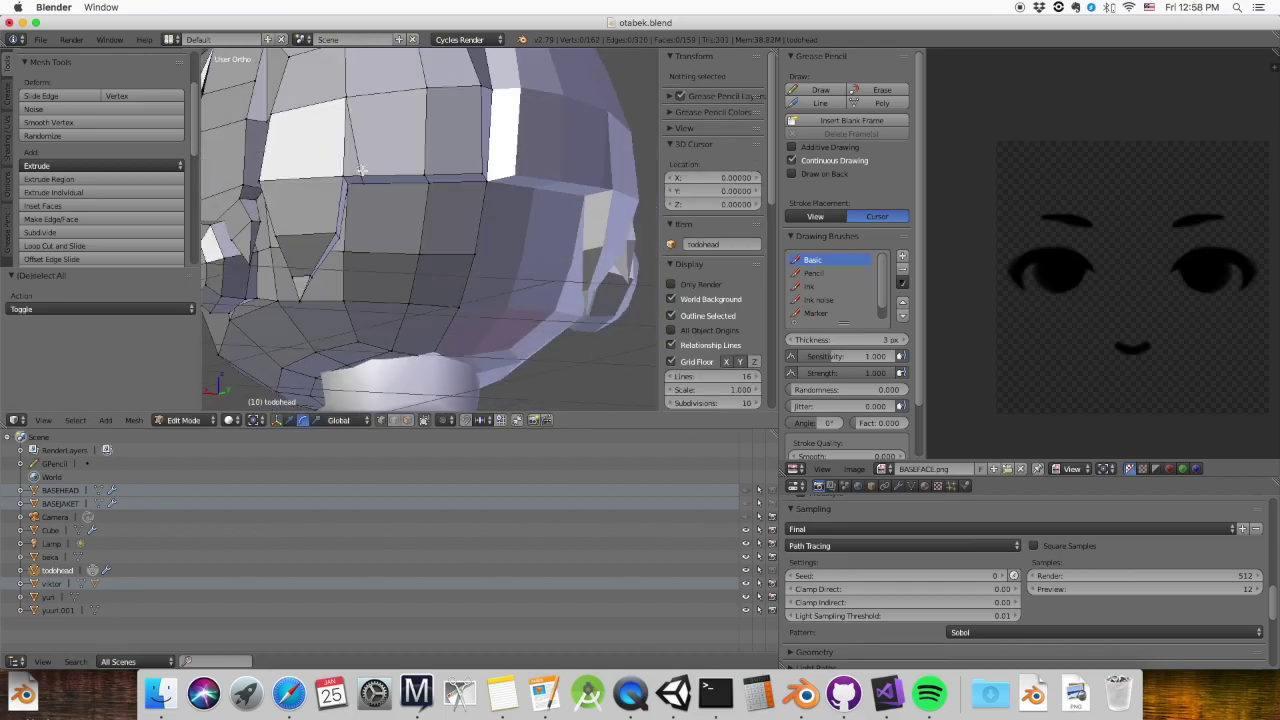
middle_click_drag(360, 172, 330, 214)
Circle-select part of the hair and remove doubles to merge duplicate vertices
key("c")
left_click_drag(300, 200, 330, 214)
left_click(52, 195)
key("a")
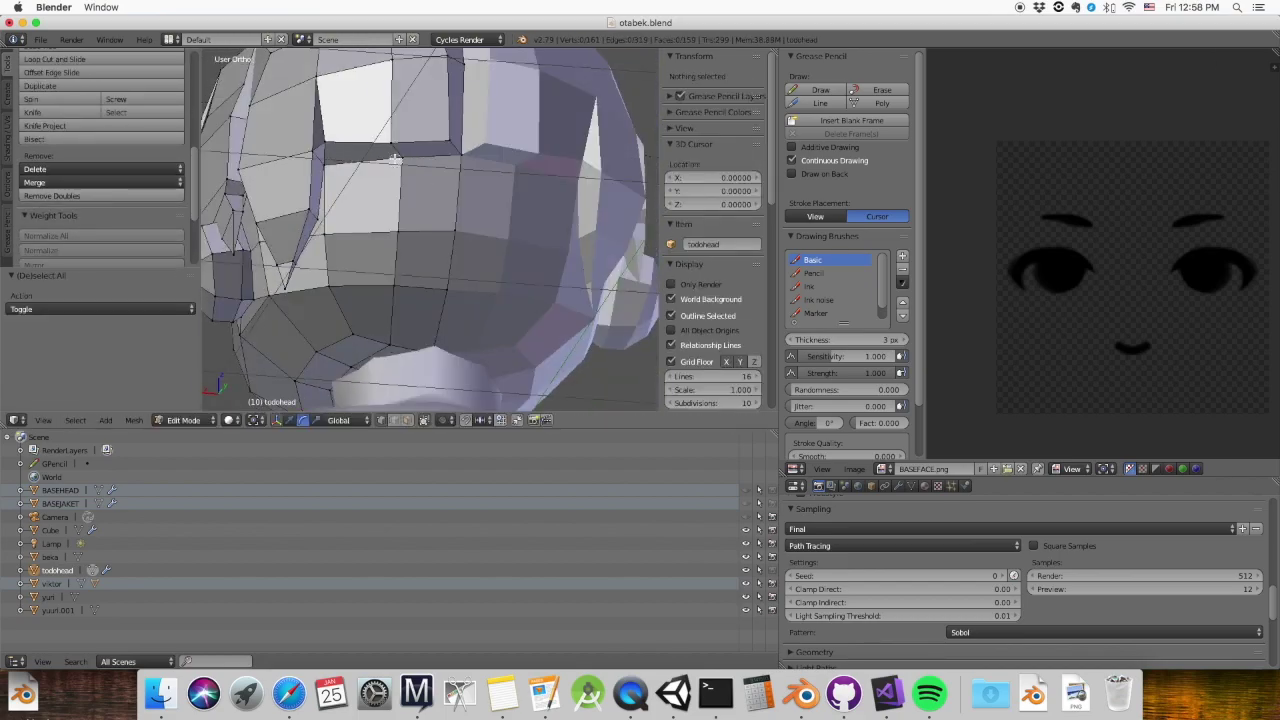
middle_click_drag(395, 158, 420, 220)
scroll(420, 220, "down", 3)
scroll(420, 220, "up", 4)
Move a vertex on the hair edge to a new position
right_click(440, 290)
key("g")
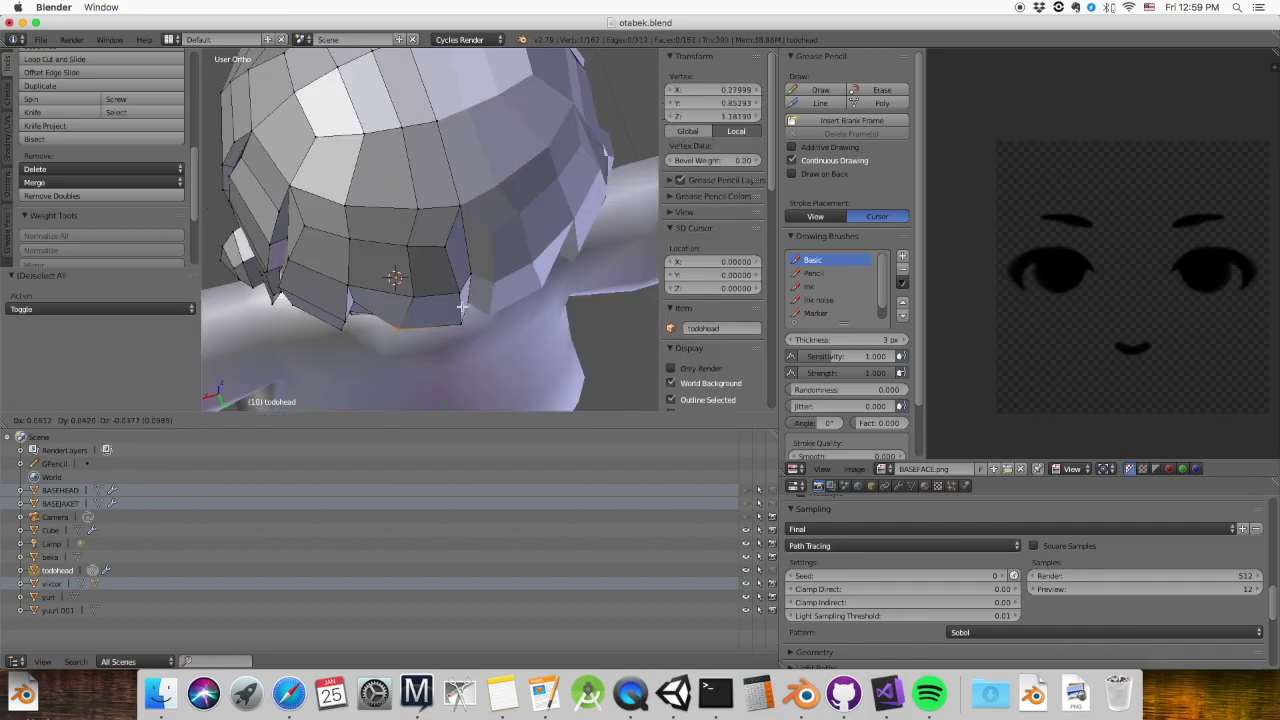
left_click(462, 307)
middle_click_drag(462, 307, 457, 286)
Delete a face on the front hair, leaving a hole, and shift a nearby edge
right_click(423, 128)
key("x")
left_click(440, 150)
scroll(458, 266, "up", 2)
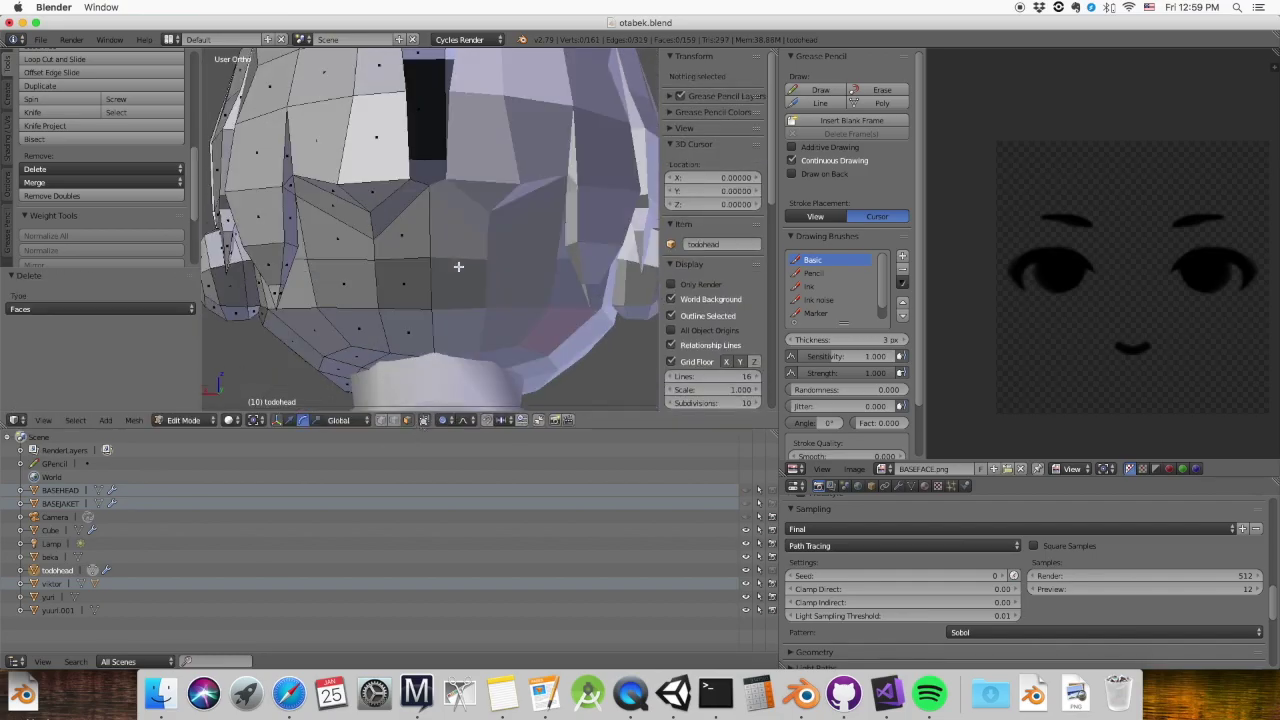
middle_click_drag(509, 211, 425, 268)
right_click_drag(420, 268, 441, 278)
key("a")
Vertex-slide a vertex beside the hole along its edge, then inspect the hole's edges
middle_click_drag(480, 242, 330, 185)
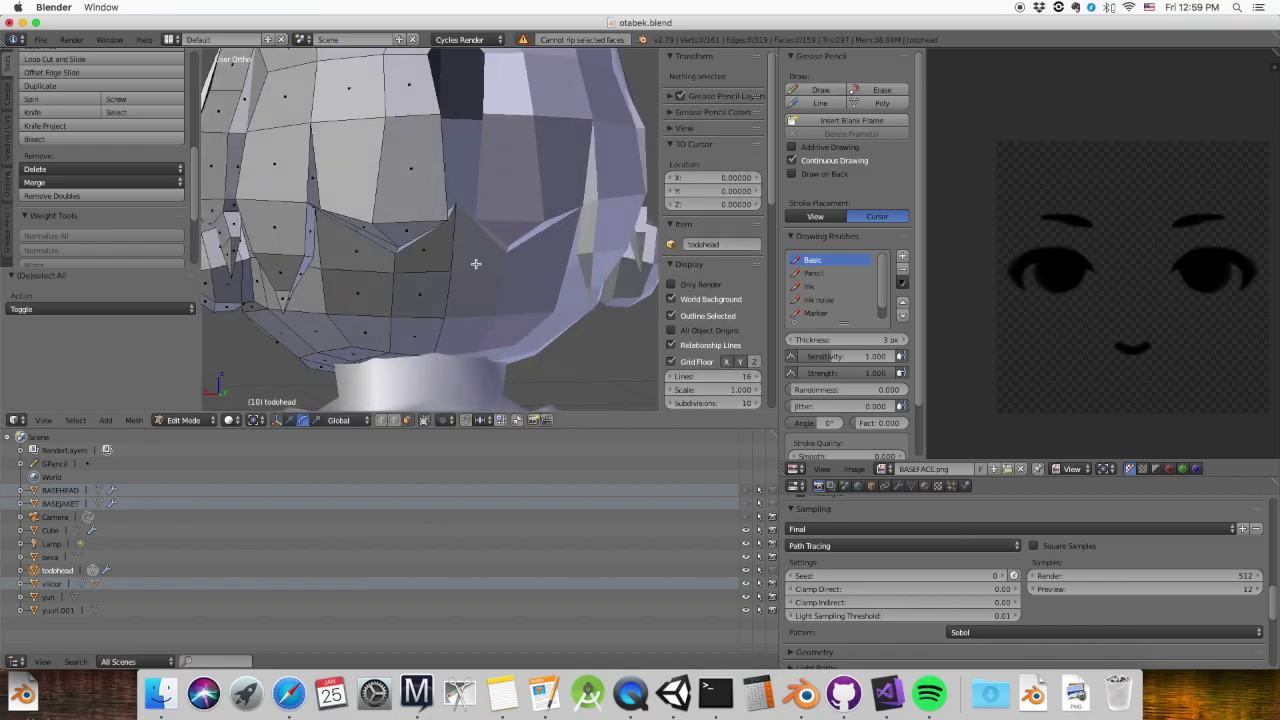
right_click(330, 185)
key("shift+v")
left_click(451, 180)
mouse_move(451, 180)
middle_mouse_down()
mouse_move(380, 190)
mouse_move(380, 140)
mouse_move(341, 190)
middle_mouse_up()
key("a")
right_click(371, 129)
right_click(391, 108, "shift")
scroll(391, 108, "down", 3)
key("a")
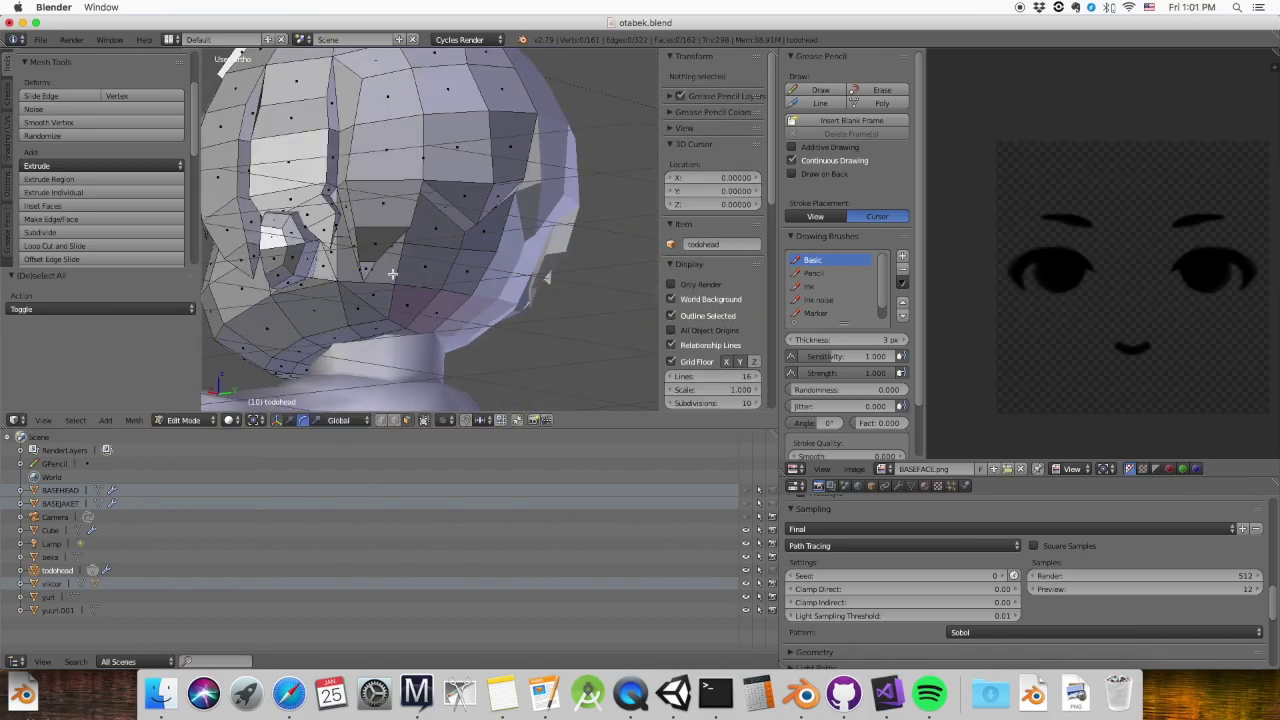
Rotate an edge at the front of the head
scroll(392, 273, "up", 4)
mouse_move(392, 273)
middle_mouse_down()
mouse_move(330, 230)
mouse_move(280, 300)
middle_mouse_up()
scroll(311, 213, "up", 3)
scroll(311, 213, "down", 3)
right_click(260, 330)
left_click(380, 420)
middle_click_drag(349, 332, 348, 328)
key("a")
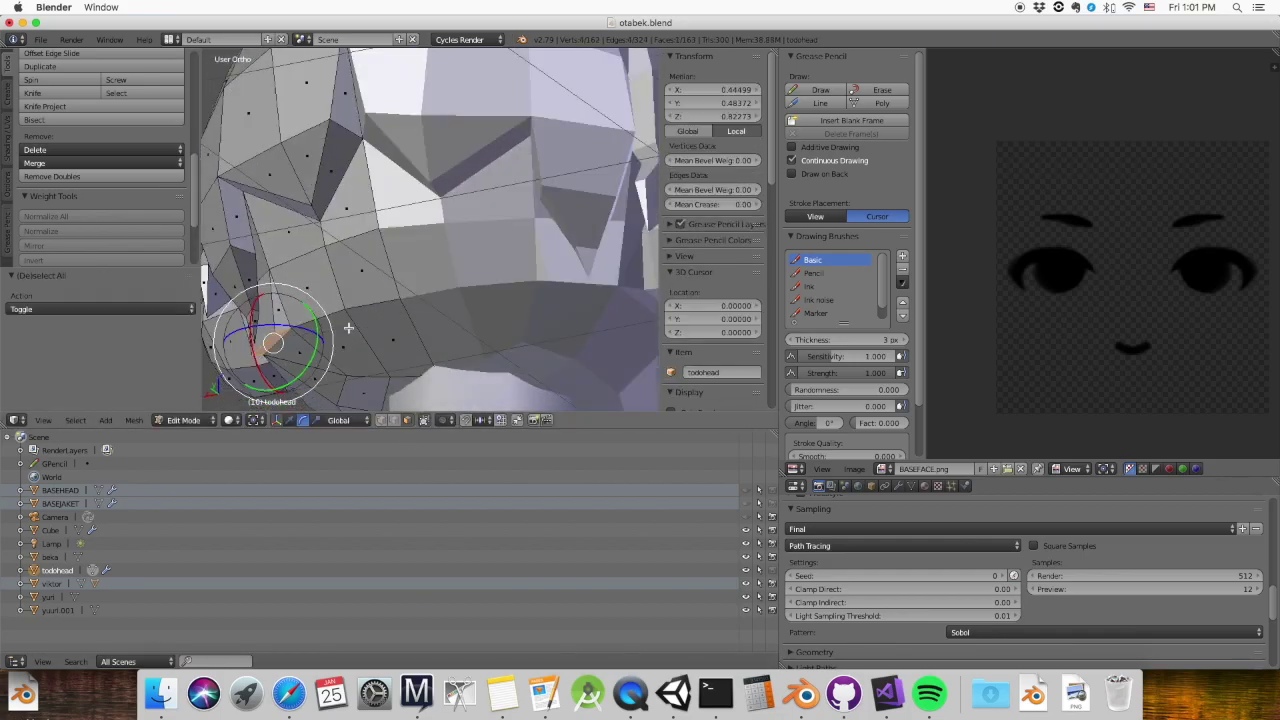
middle_click_drag(582, 337, 450, 300)
scroll(450, 300, "down", 3)
Extrude and scale another hair face into a new tuft
right_click(371, 270)
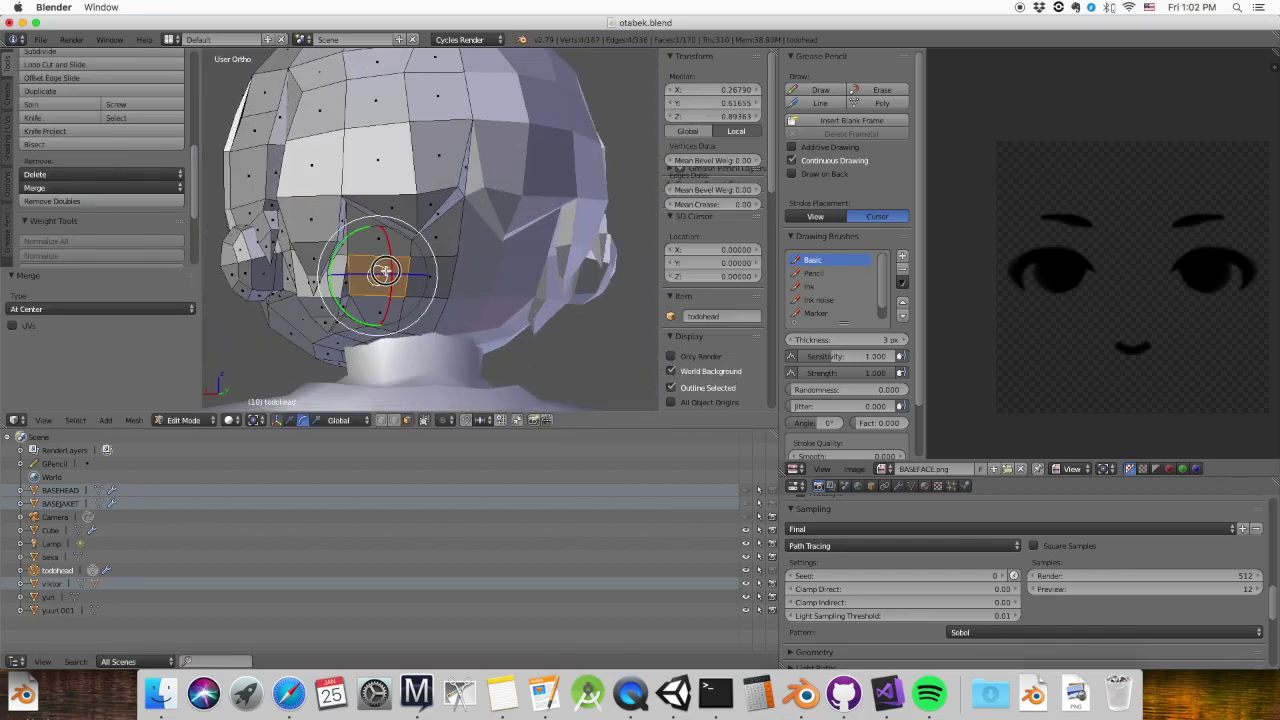
key("e")
key("s")
left_click(409, 268)
scroll(430, 300, "up", 3)
mouse_move(430, 300)
middle_mouse_down()
mouse_move(548, 369)
mouse_move(420, 300)
middle_mouse_up()
key("a")
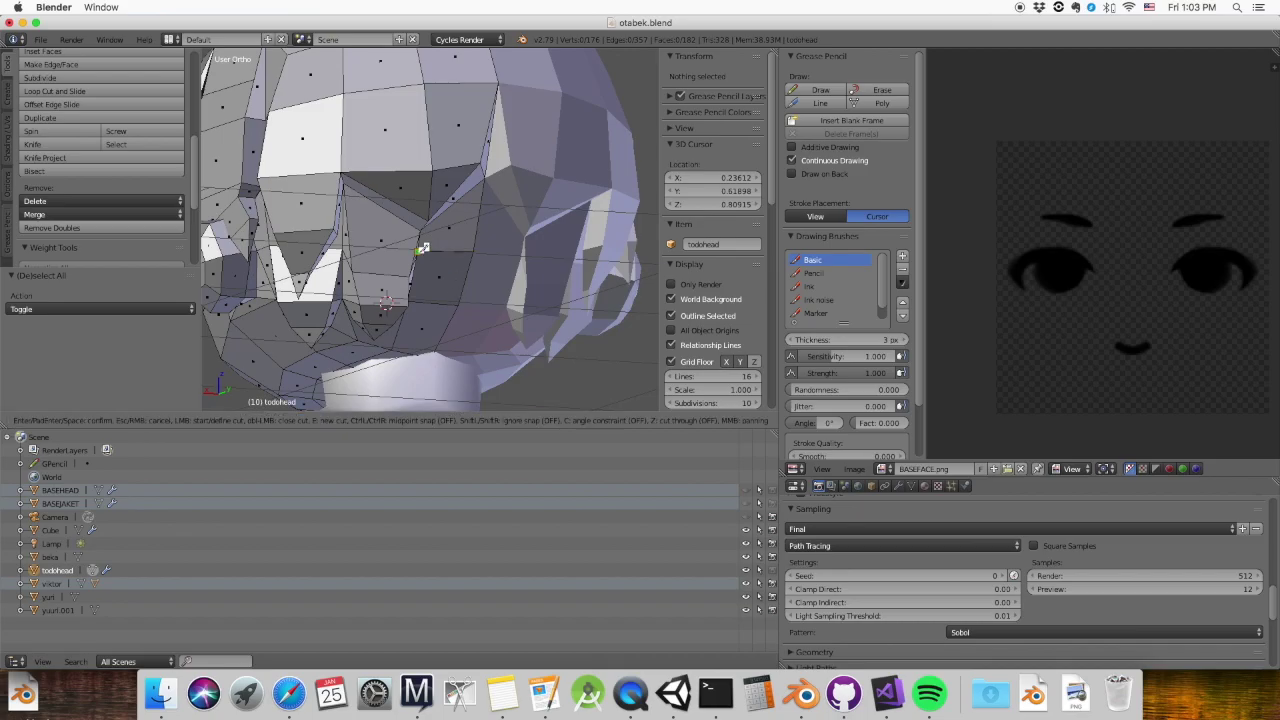
key("Return")
mouse_move(443, 315)
middle_mouse_down()
mouse_move(551, 254)
mouse_move(408, 279)
middle_mouse_up()
scroll(551, 254, "down", 3)
scroll(408, 279, "down", 3)
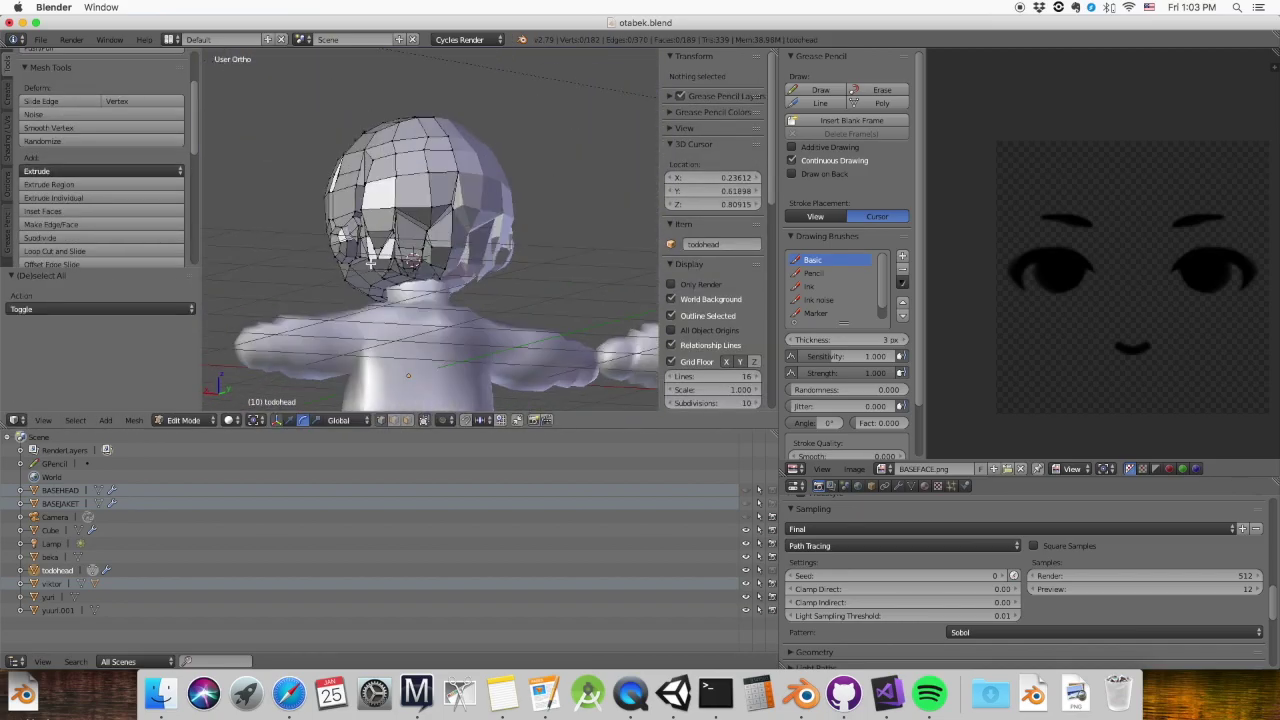
Switch the head between Object, Edit and paint modes, then check the Safari reference images
key("Tab")
scroll(334, 294, "down", 3)
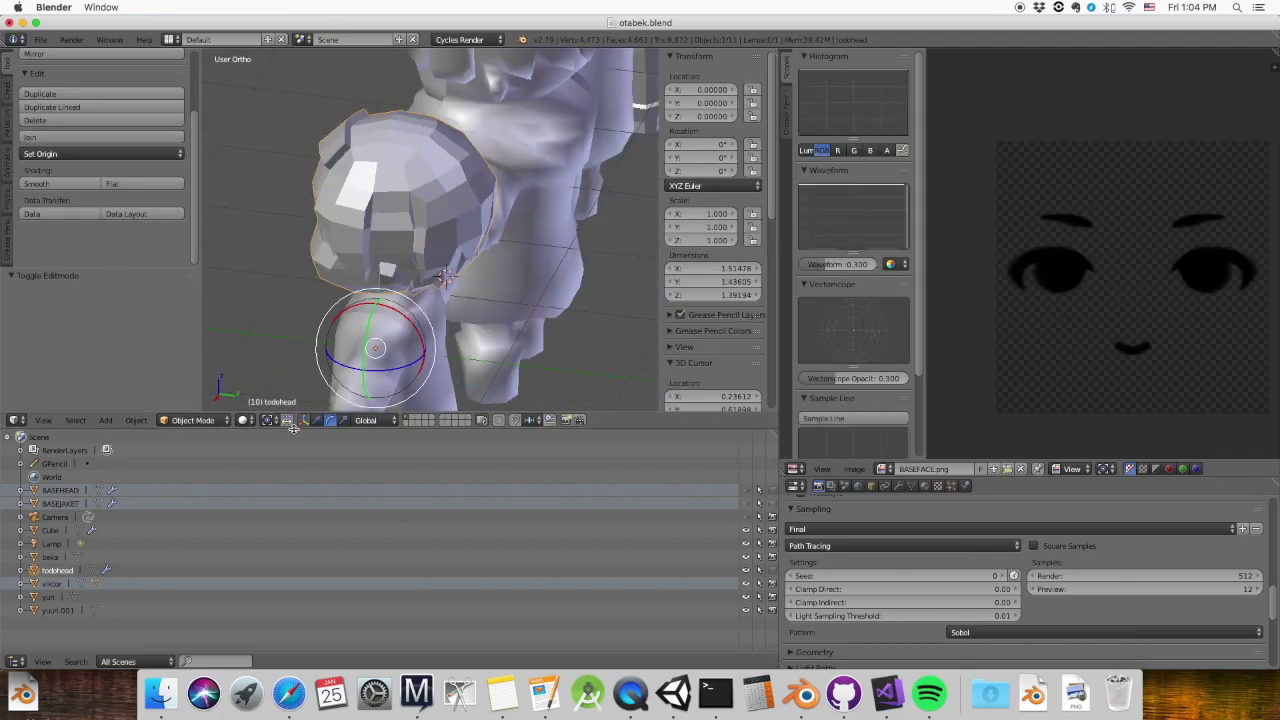
scroll(443, 268, "up", 3)
left_click(193, 419)
left_click(190, 397)
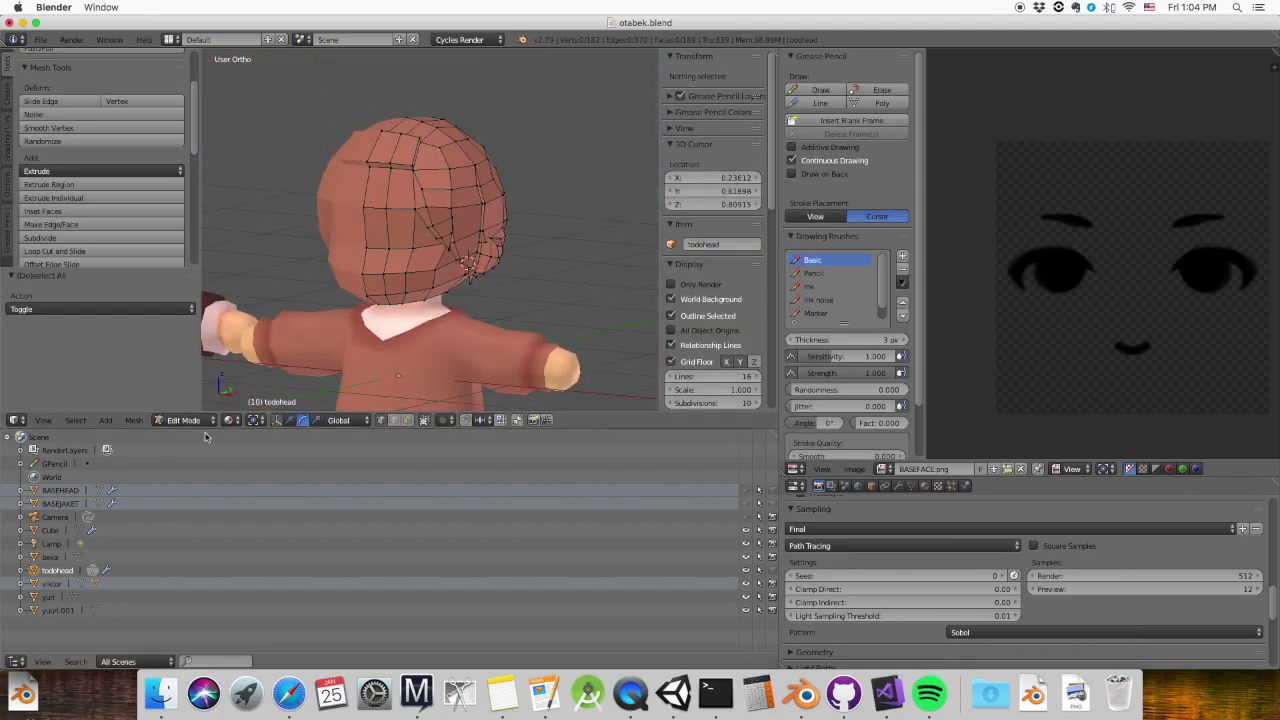
left_click(183, 419)
left_click(190, 405)
left_click(288, 693)
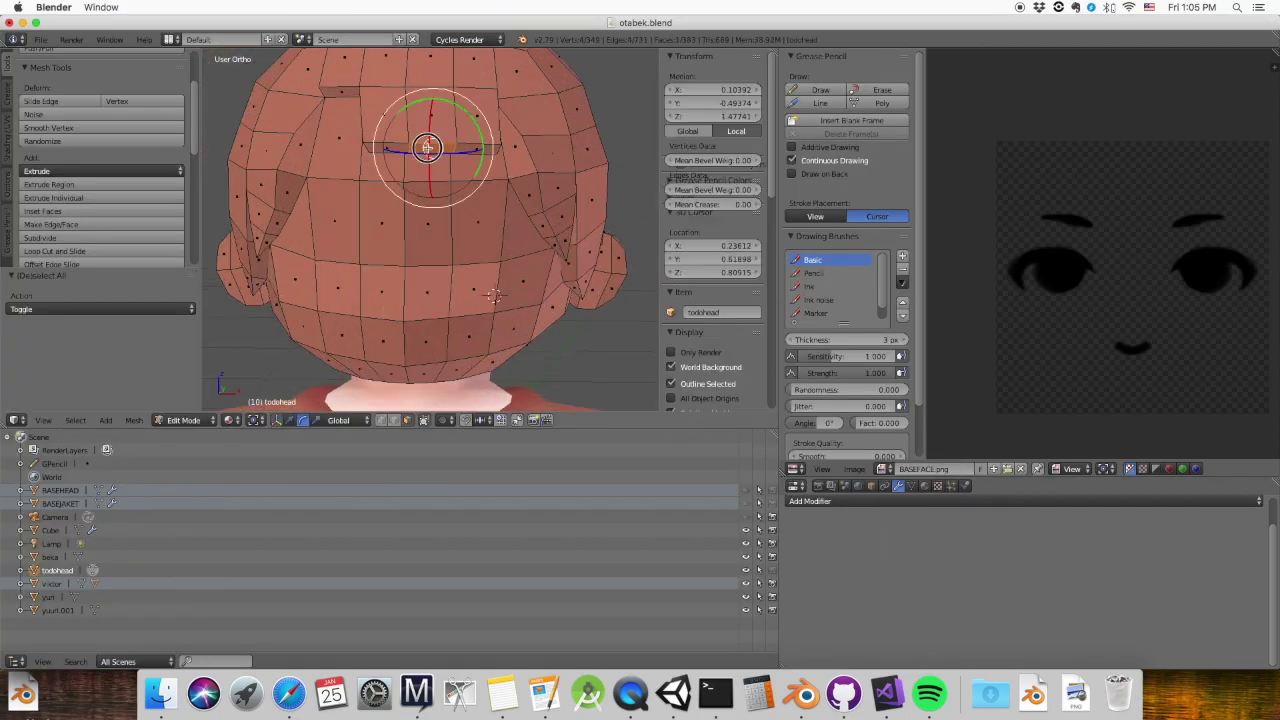
middle_click_drag(330, 200, 270, 176)
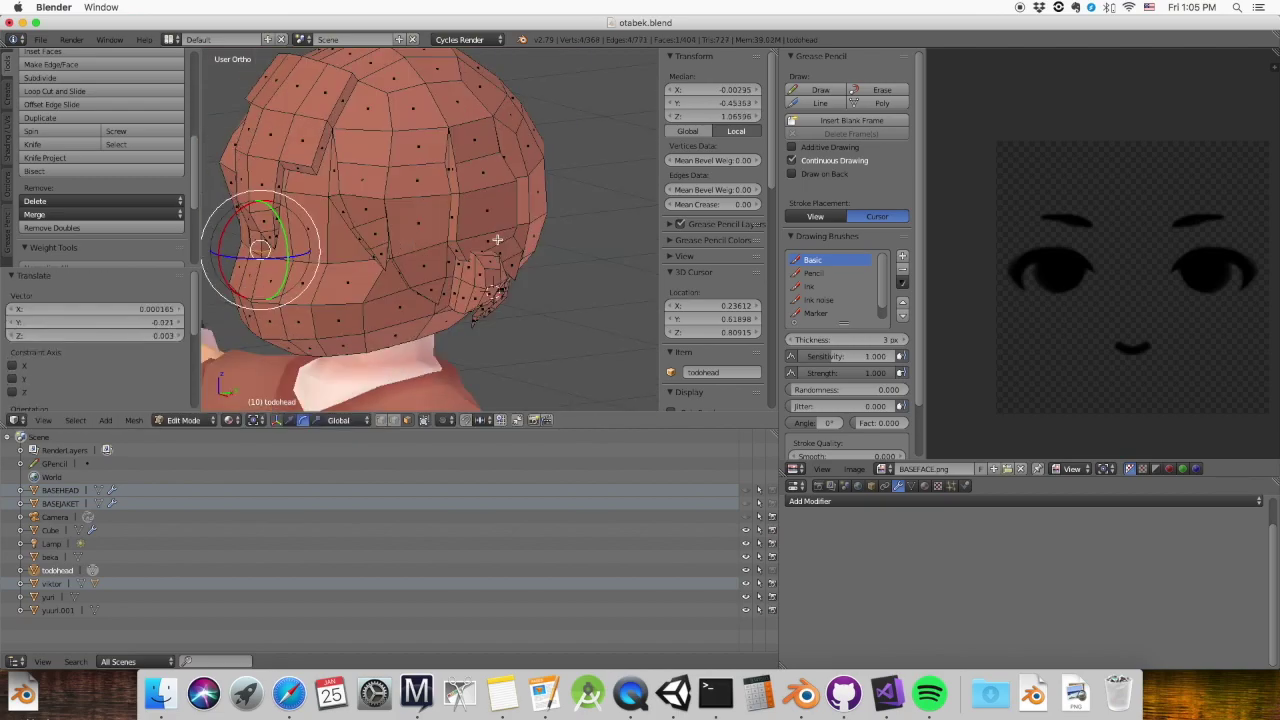
Merge the moved hair vertices at their center
left_click(481, 235)
key("alt+m")
left_click(435, 257)
scroll(395, 213, "up", 2)
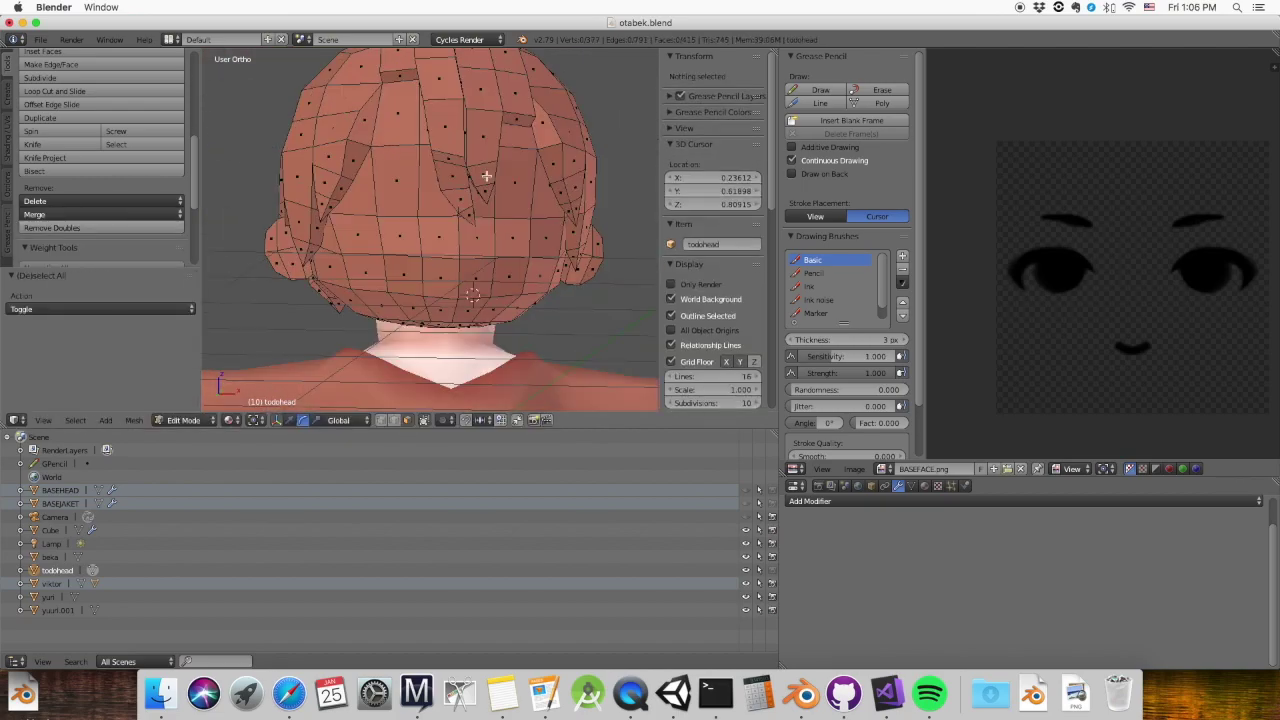
middle_click_drag(471, 137, 477, 214)
key("a")
key("a")
Rip selected hair edges apart and toggle the wireframe display
mouse_move(422, 328)
middle_mouse_down()
mouse_move(586, 194)
mouse_move(531, 163)
mouse_move(593, 191)
middle_mouse_up()
key("v")
right_click(593, 191)
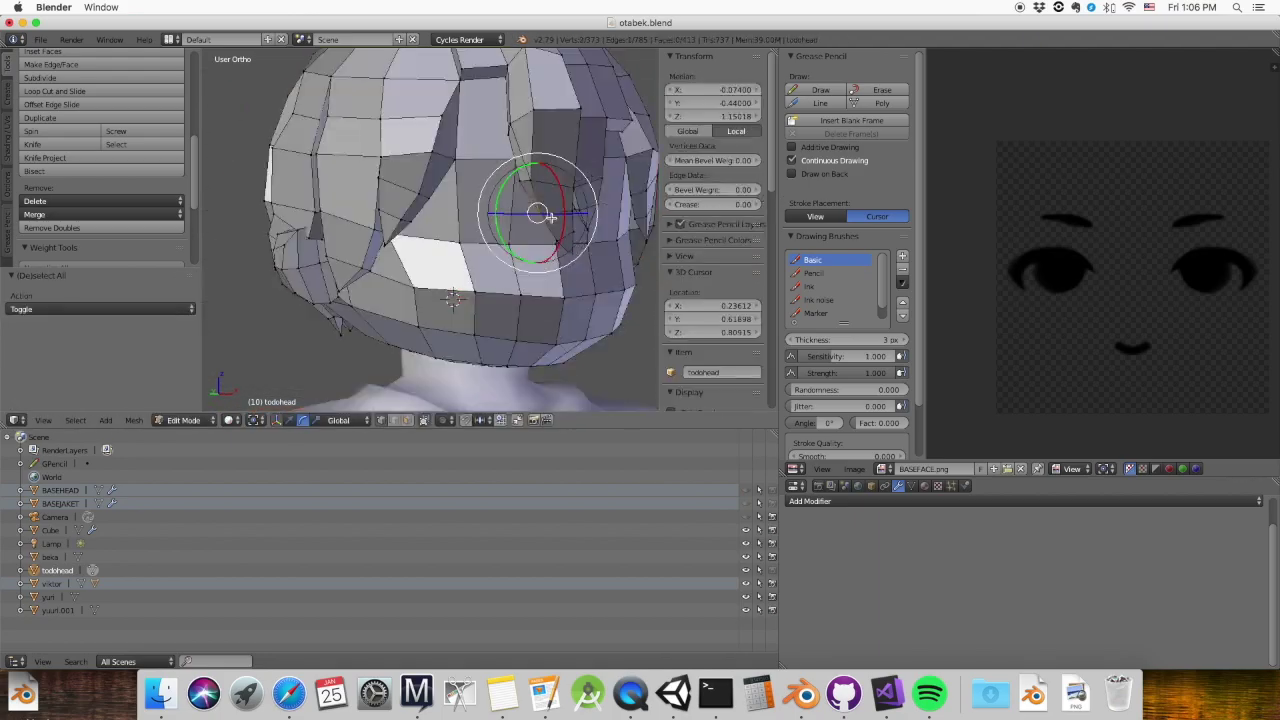
key("z")
key("z")
key("z")
key("z")
scroll(608, 265, "up", 3)
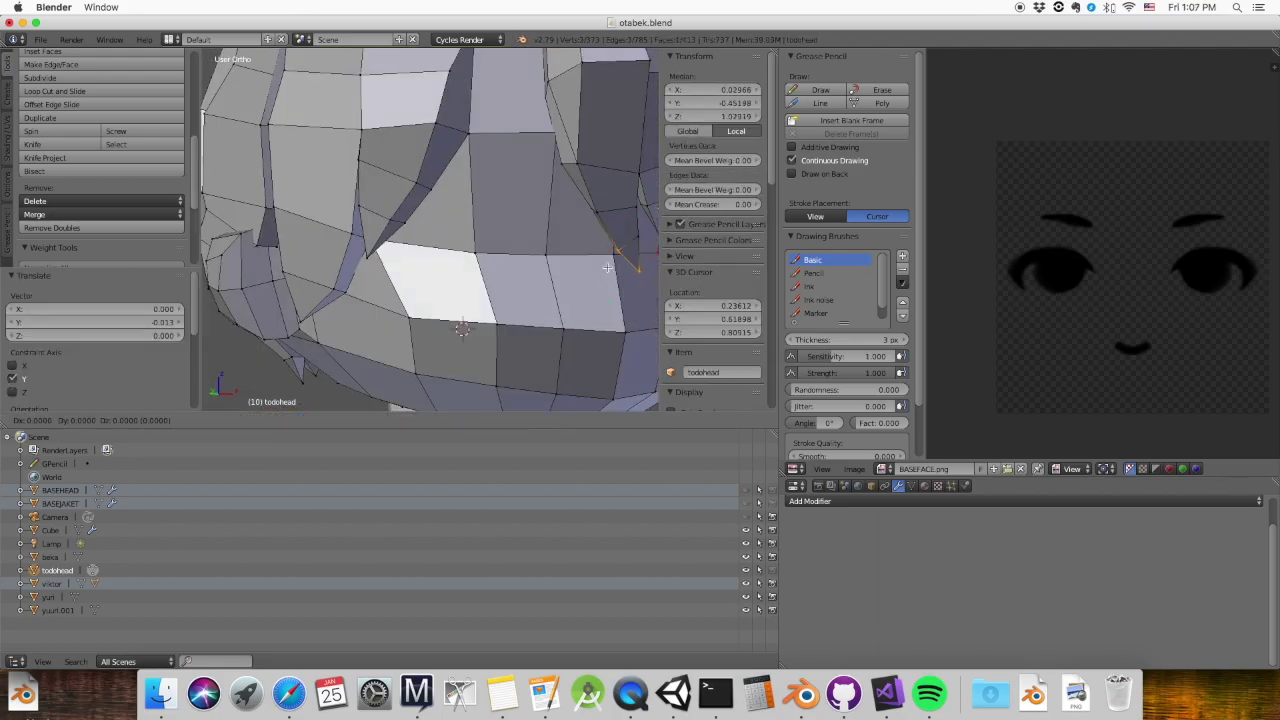
mouse_move(608, 265)
middle_mouse_down()
mouse_move(585, 190)
mouse_move(450, 200)
middle_mouse_up()
key("a")
scroll(585, 190, "down", 3)
Move an edge at the back of the hair and merge its vertices at center
right_click(428, 210)
key("g")
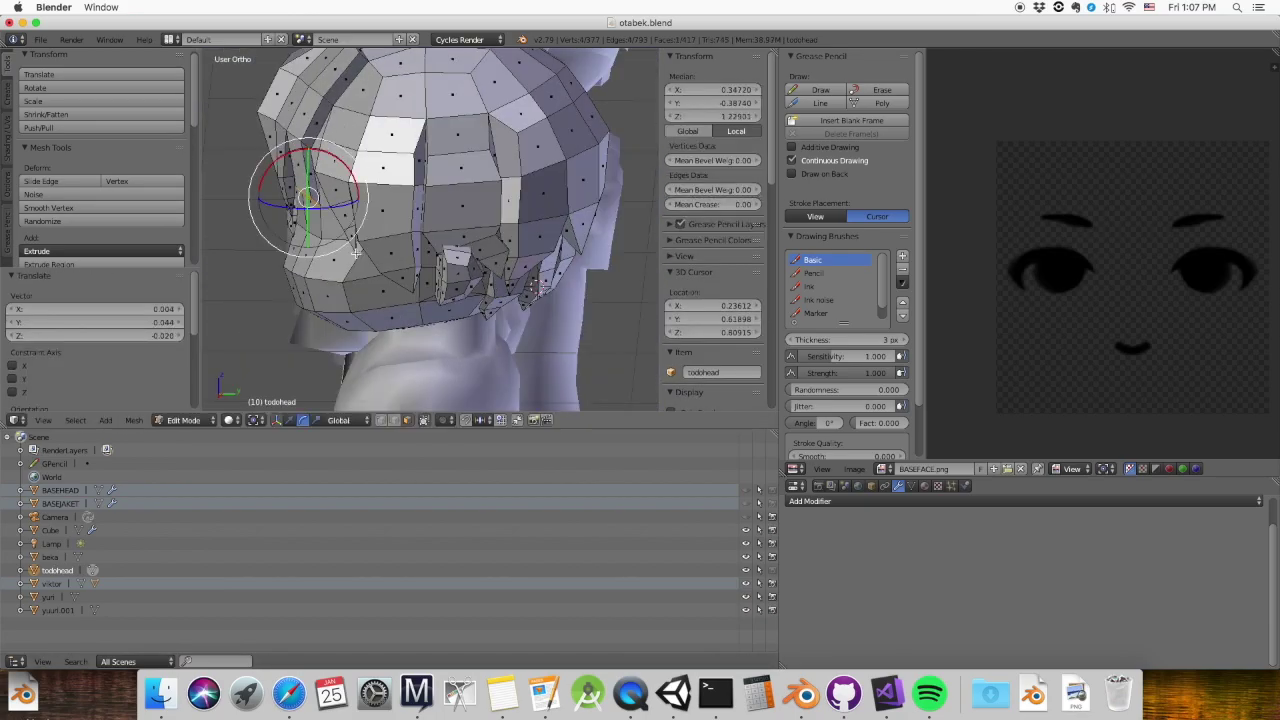
scroll(453, 205, "up", 2)
mouse_move(453, 205)
middle_mouse_down()
mouse_move(430, 220)
mouse_move(440, 215)
mouse_move(380, 180)
middle_mouse_up()
key("alt+m")
left_click(432, 231)
scroll(432, 231, "up", 3)
Reposition a single hair vertex
right_click(362, 166)
key("g")
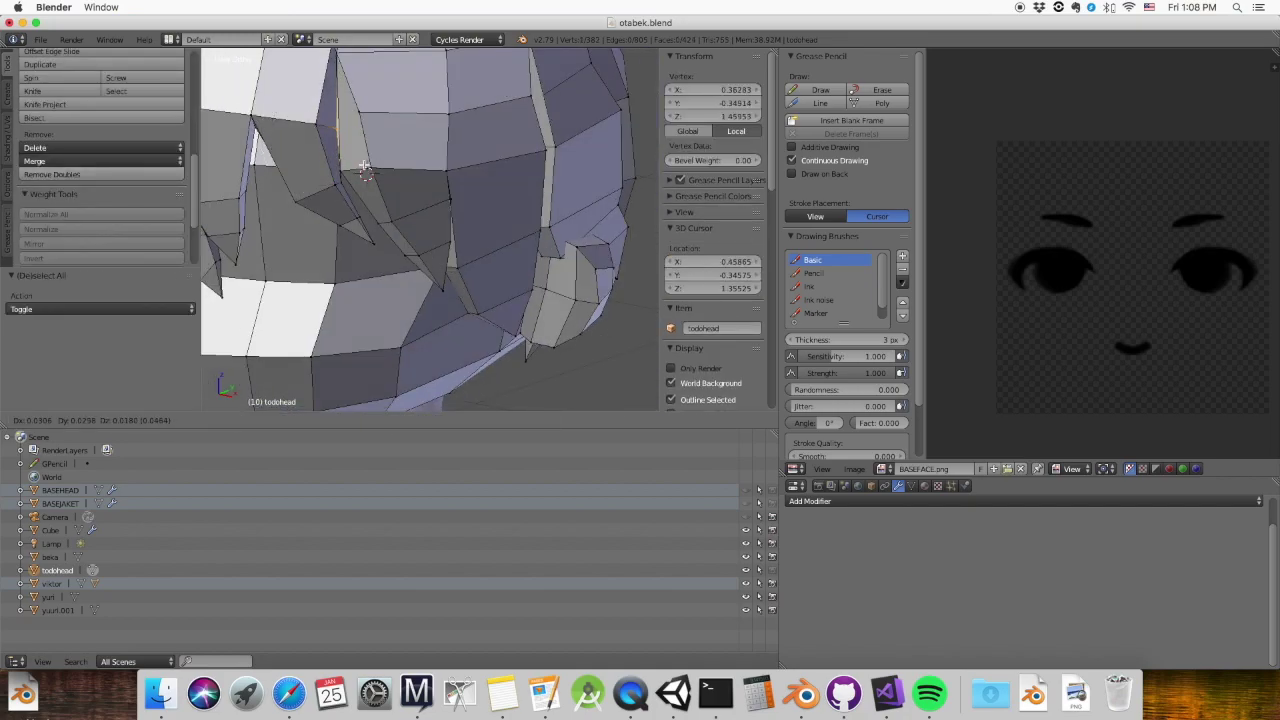
left_click(402, 193)
scroll(402, 193, "down", 3)
mouse_move(402, 193)
middle_mouse_down()
mouse_move(514, 177)
mouse_move(527, 193)
mouse_move(467, 222)
middle_mouse_up()
Extrude a back hair edge into a new strand and move it into place
right_click(480, 150)
key("e")
left_click(527, 193)
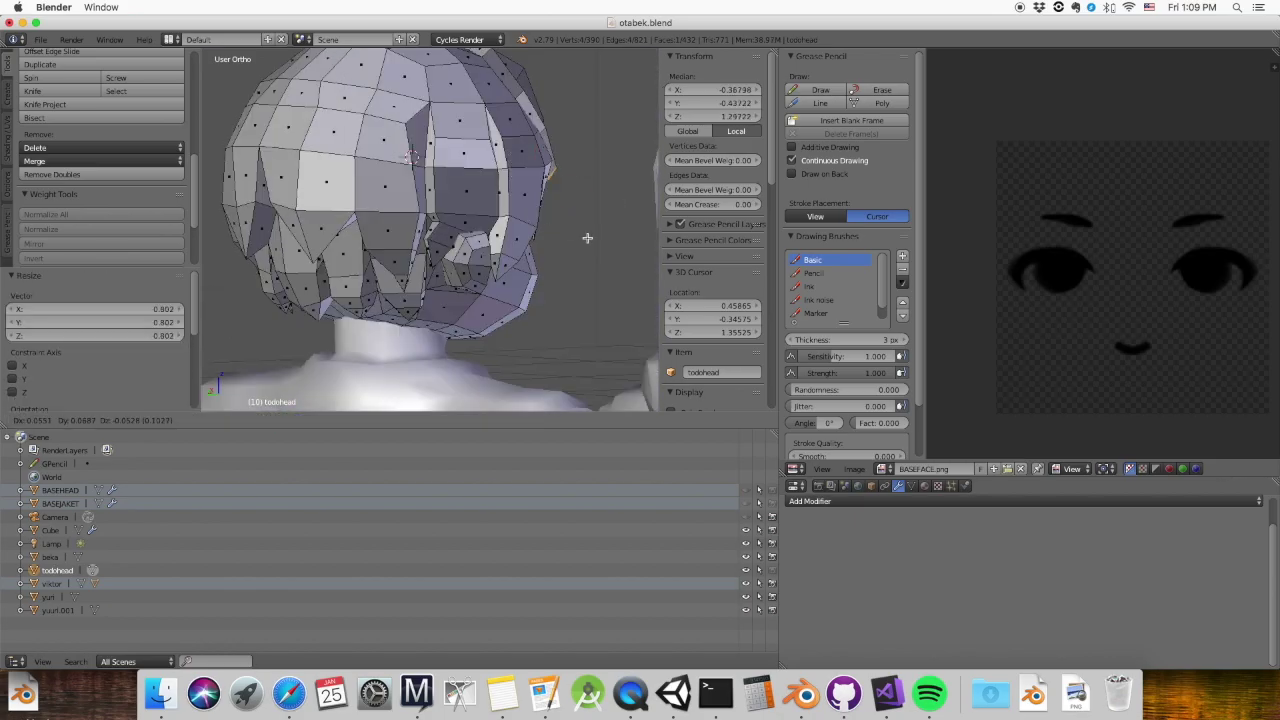
key("g")
left_click(467, 222)
Merge the new vertices at center, then remove doubles across the whole head
left_click(34, 161)
left_click(63, 120)
middle_click_drag(380, 200, 438, 176)
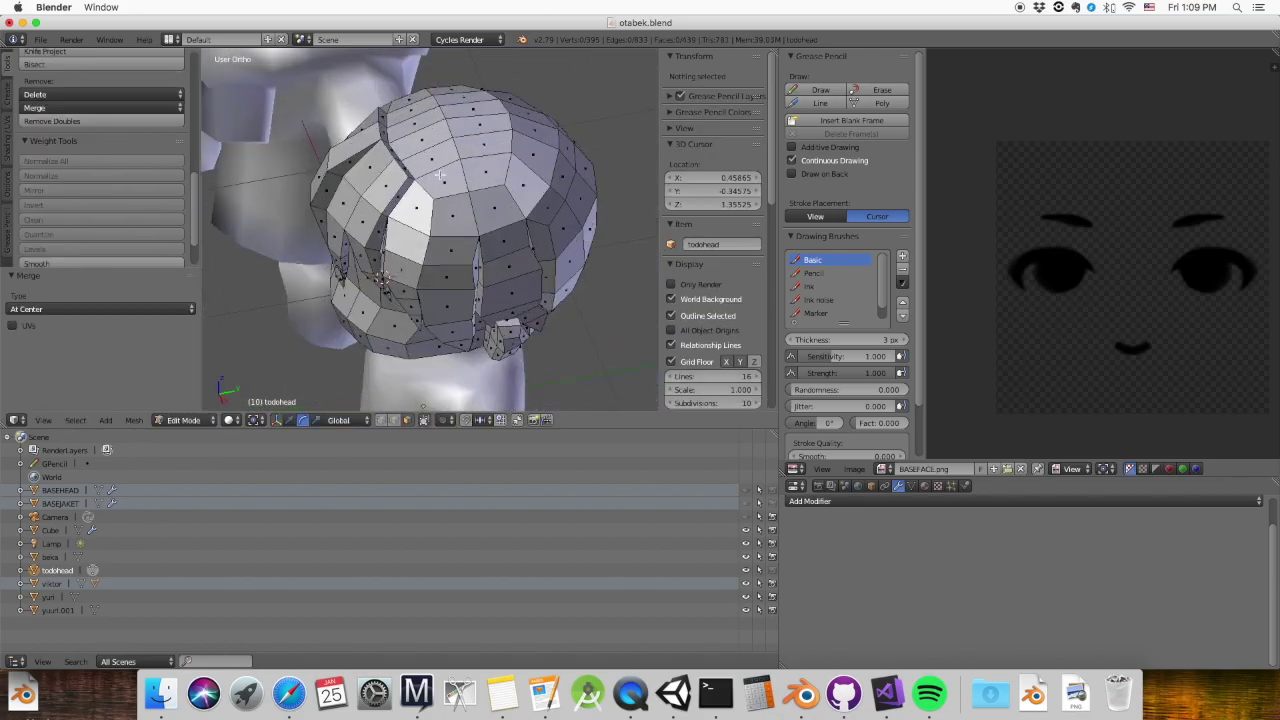
key("a")
left_click(52, 121)
scroll(418, 212, "down", 3)
Raise the top-of-head vertices with a smooth-falloff proportional move, then deselect them
key("a")
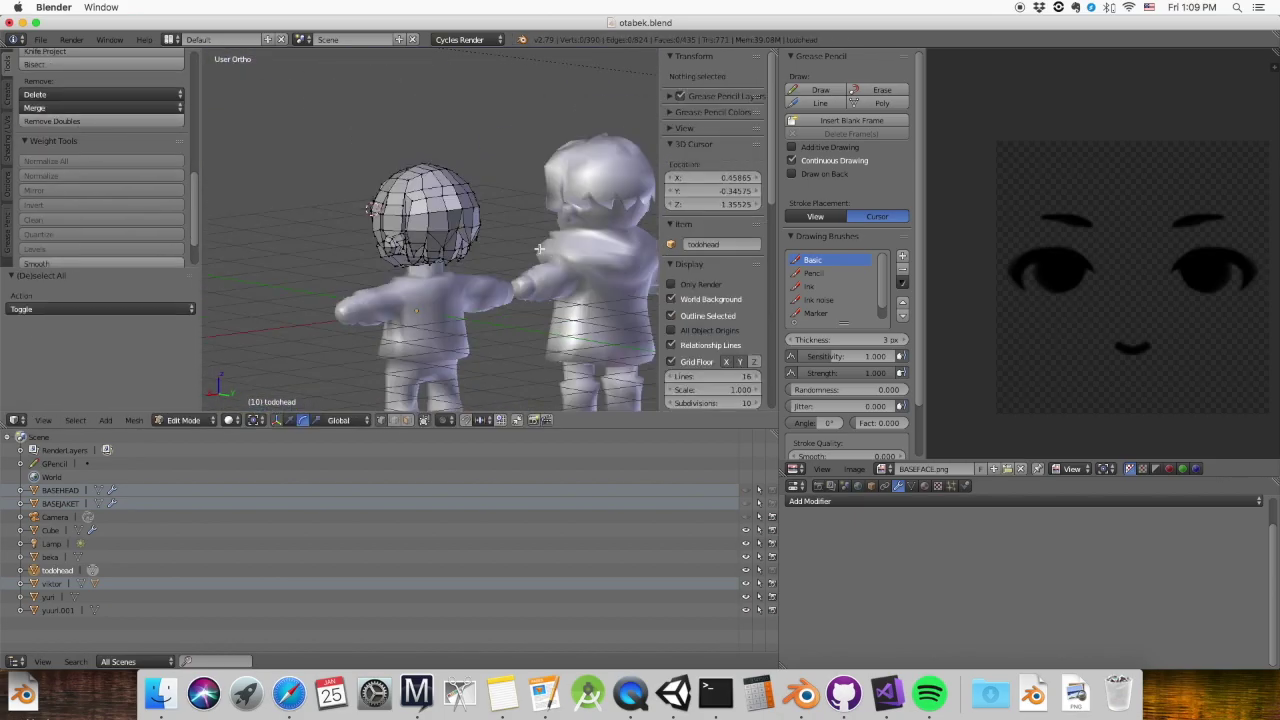
scroll(418, 212, "up", 3)
middle_click_drag(390, 236, 418, 212)
scroll(571, 252, "down", 5)
mouse_move(563, 222)
middle_mouse_down()
mouse_move(500, 240)
mouse_move(533, 279)
middle_mouse_up()
right_click(457, 243)
left_click(544, 186)
key("a")
Select and reshape more crown vertices from the back and top of the head
mouse_move(544, 186)
middle_mouse_down()
mouse_move(617, 194)
mouse_move(574, 254)
mouse_move(398, 248)
mouse_move(450, 200)
mouse_move(398, 172)
mouse_move(534, 214)
mouse_move(395, 247)
mouse_move(566, 277)
mouse_move(428, 114)
mouse_move(531, 257)
middle_mouse_up()
scroll(398, 248, "up", 2)
right_click(430, 175)
scroll(430, 175, "down", 3)
key("a")
scroll(395, 247, "up", 2)
key("a")
scroll(557, 292, "down", 3)
key("a")
Adjust another group of head vertices and switch the viewport to solid shading
right_click(505, 178)
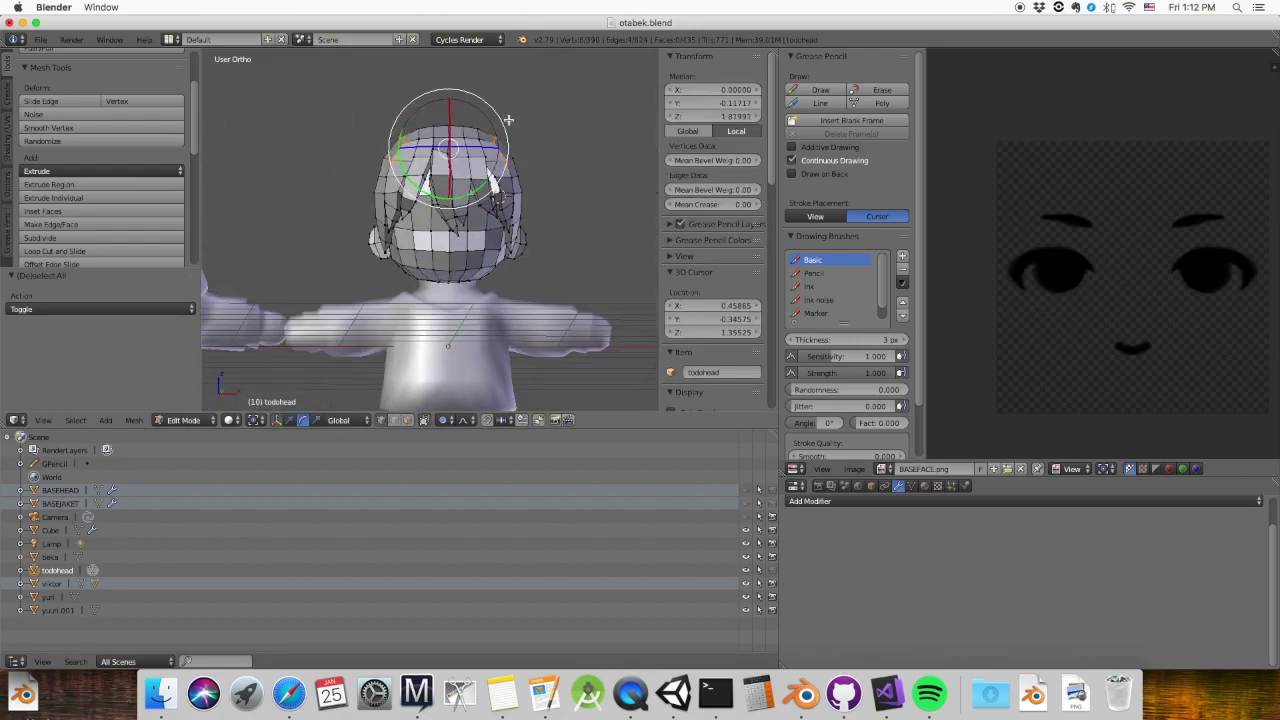
key("z")
key("a")
middle_click_drag(513, 143, 475, 222)
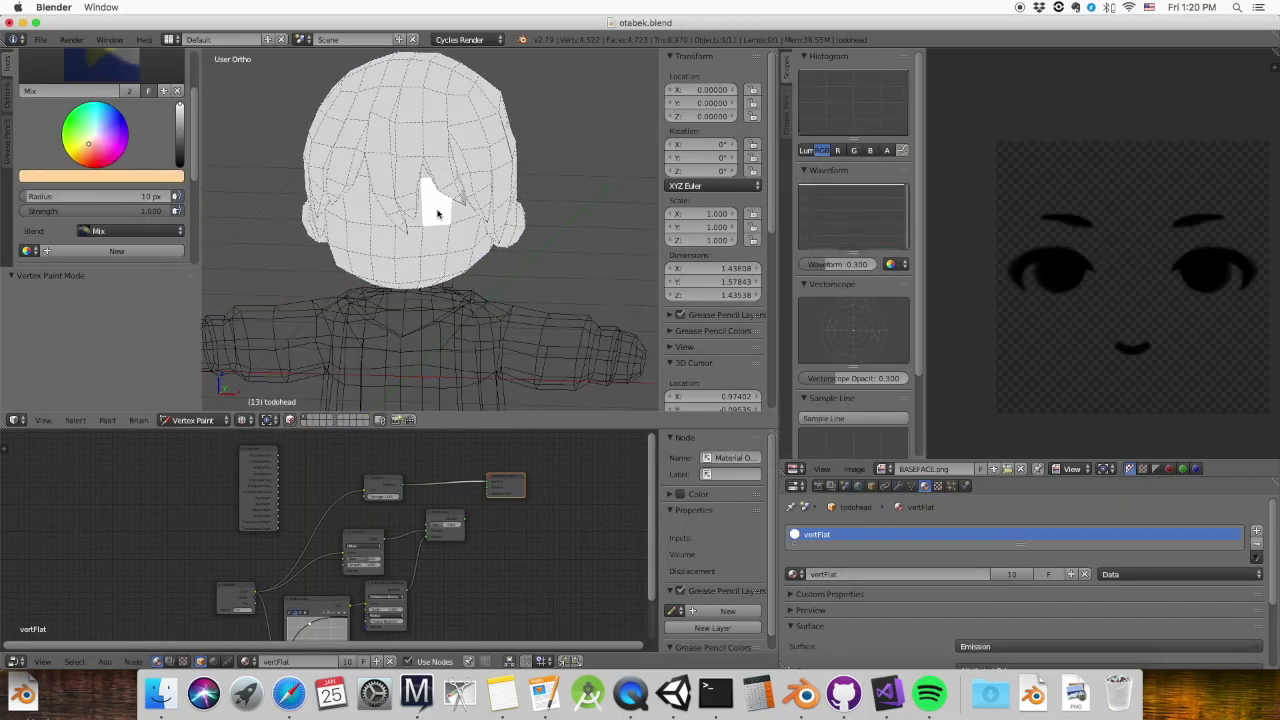
View the head from above-left and try a larger paint brush radius, then revert it
mouse_move(437, 213)
middle_mouse_down()
mouse_move(334, 229)
mouse_move(477, 177)
middle_mouse_up()
scroll(571, 240, "up", 5)
scroll(367, 352, "down", 6)
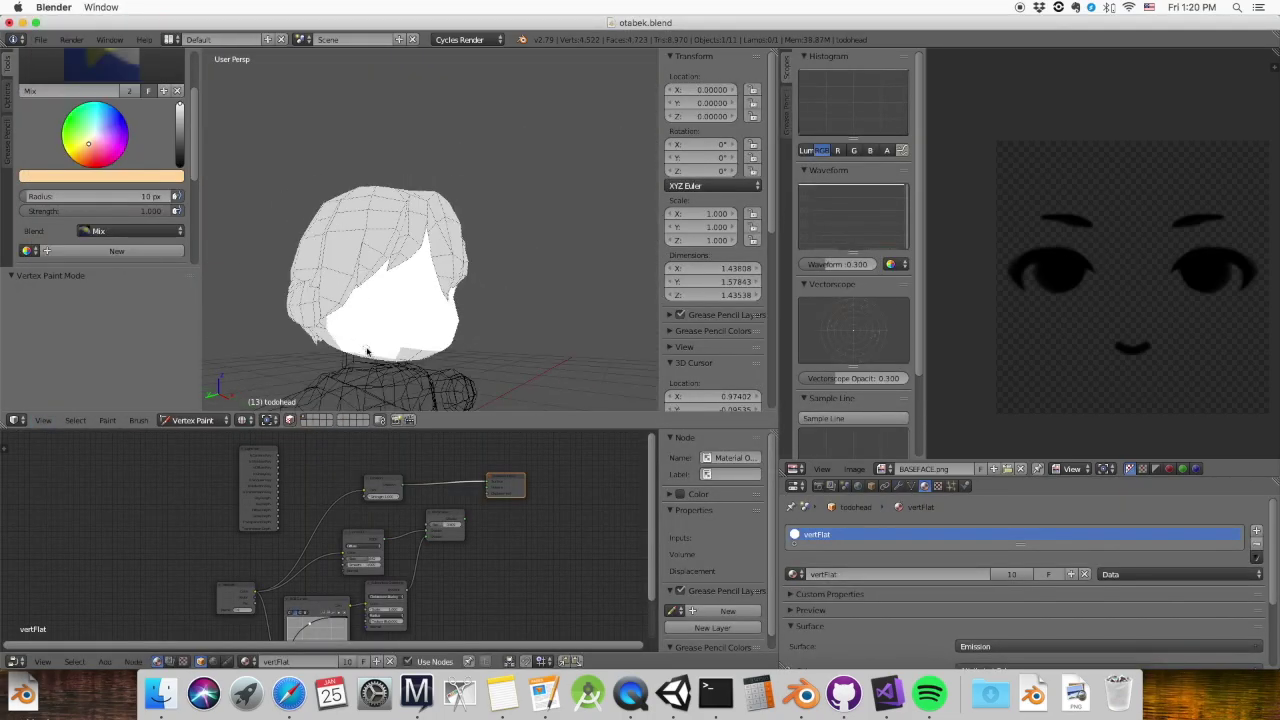
scroll(565, 347, "up", 3)
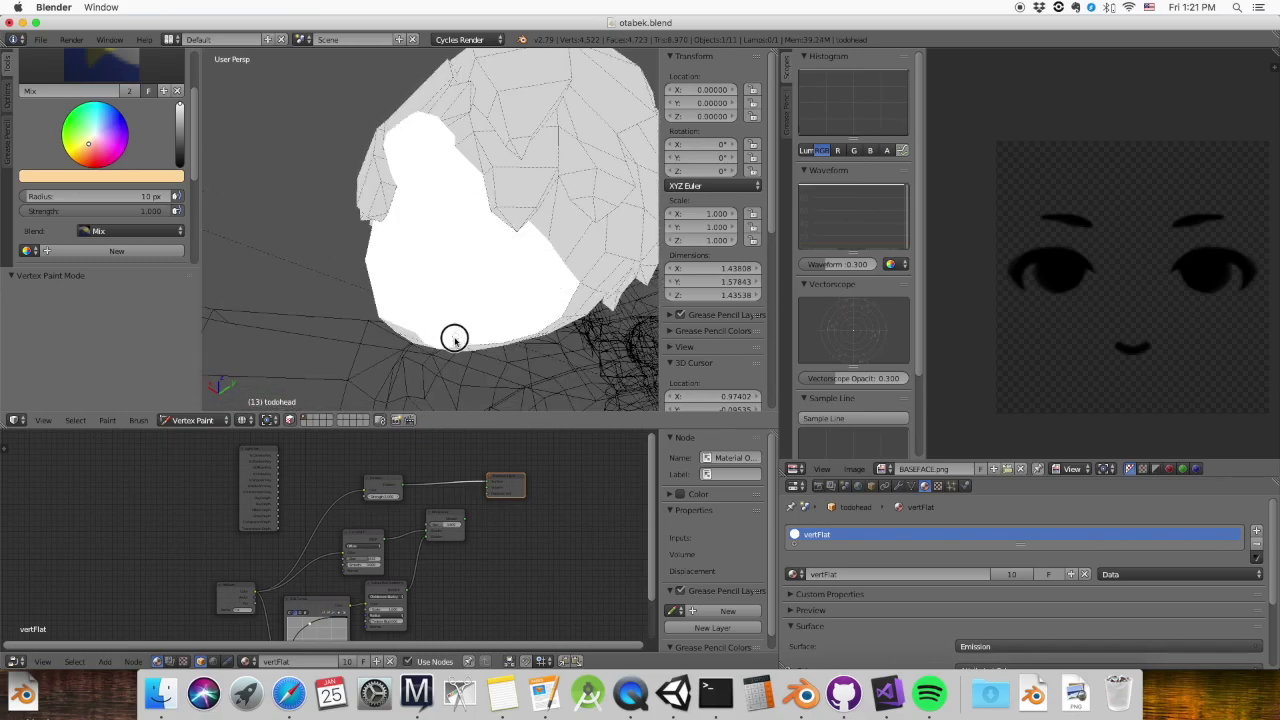
scroll(437, 334, "down", 3)
scroll(354, 240, "up", 5)
scroll(573, 291, "up", 2)
scroll(573, 291, "down", 6)
key("f")
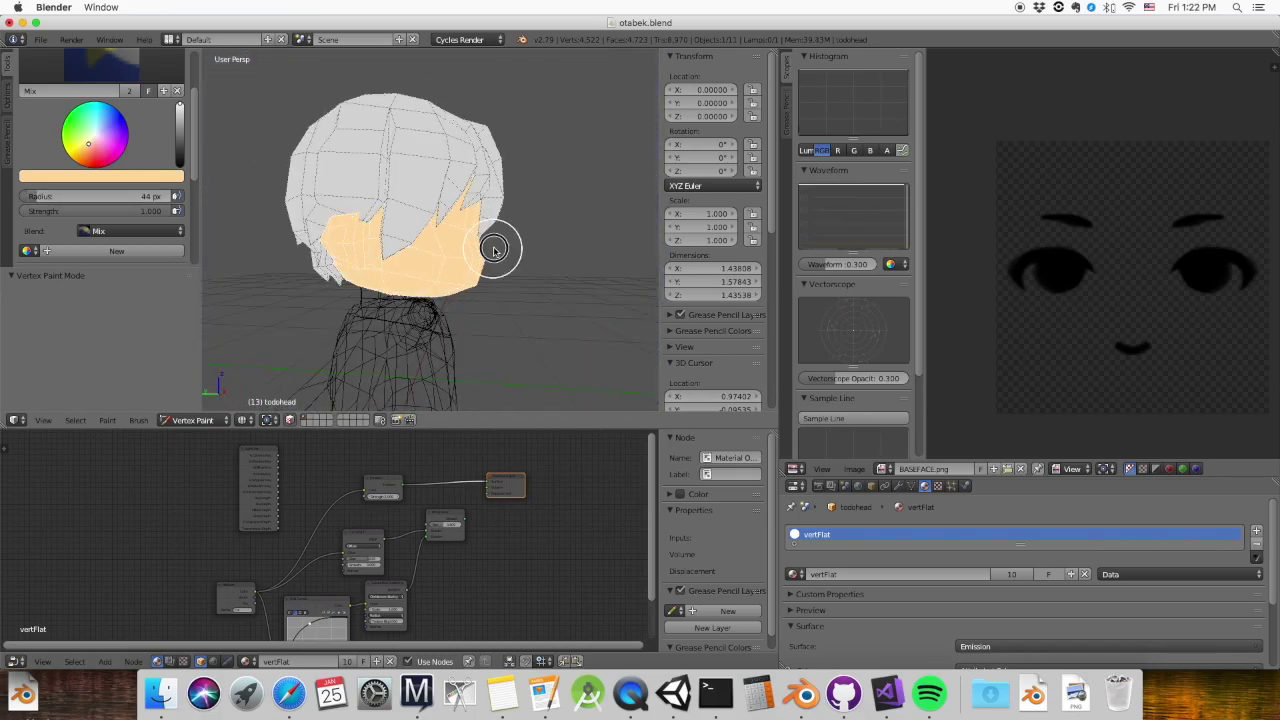
key("Escape")
Orbit around the face and hair to a side view of the white-haired head
mouse_move(510, 204)
middle_mouse_down()
mouse_move(371, 251)
mouse_move(525, 250)
middle_mouse_up()
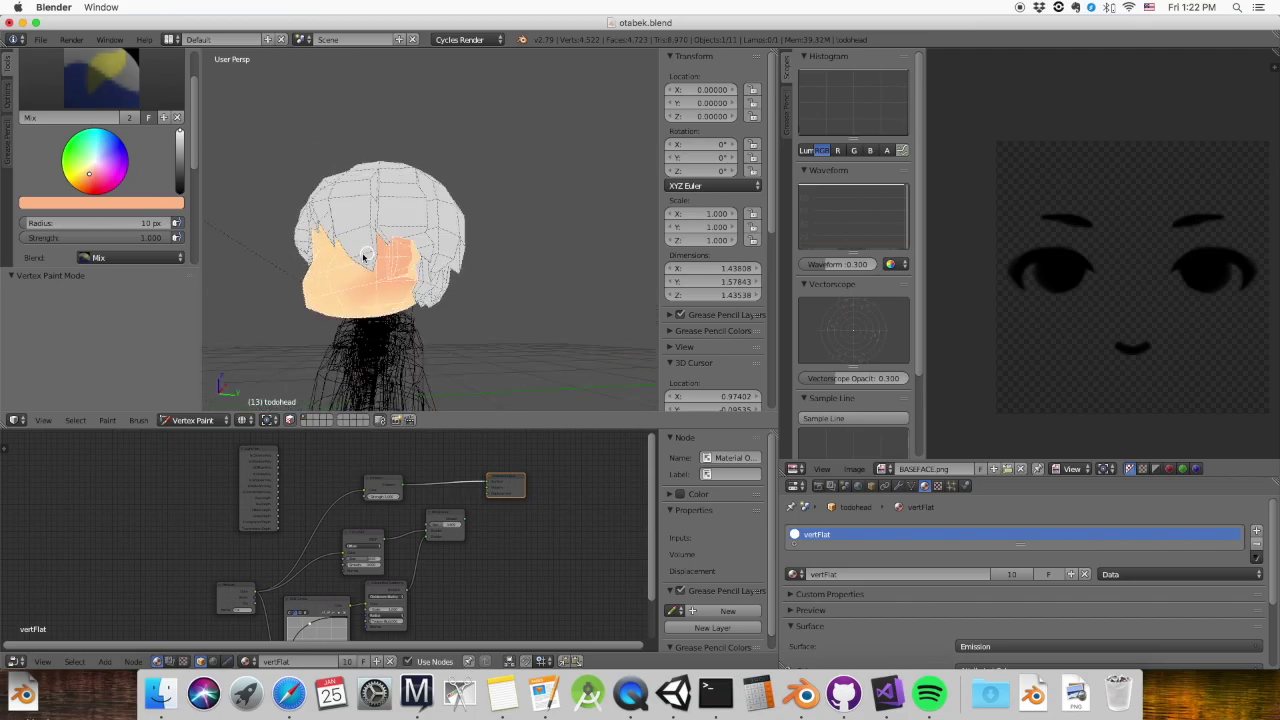
mouse_move(372, 272)
middle_mouse_down()
mouse_move(343, 229)
mouse_move(530, 290)
mouse_move(420, 331)
middle_mouse_up()
scroll(471, 186, "up", 3)
scroll(520, 274, "up", 2)
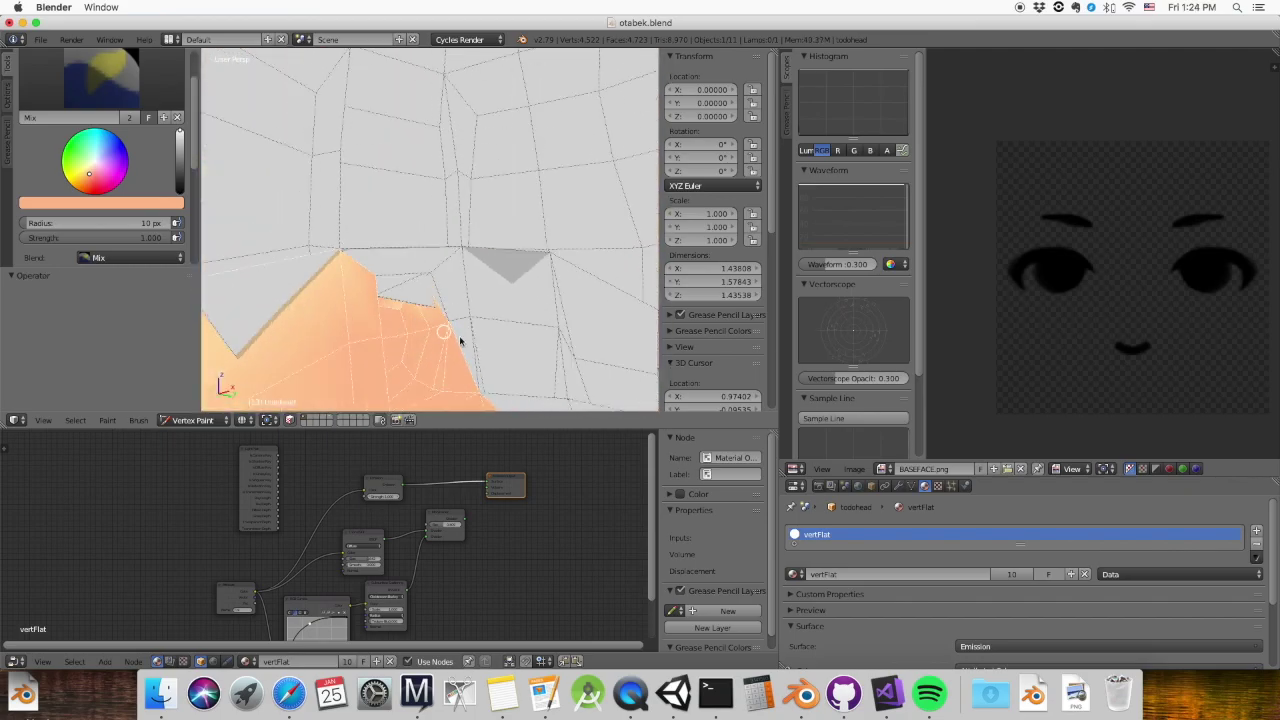
scroll(423, 275, "down", 4)
scroll(423, 275, "down", 5)
scroll(460, 280, "up", 5)
middle_click_drag(470, 280, 492, 288)
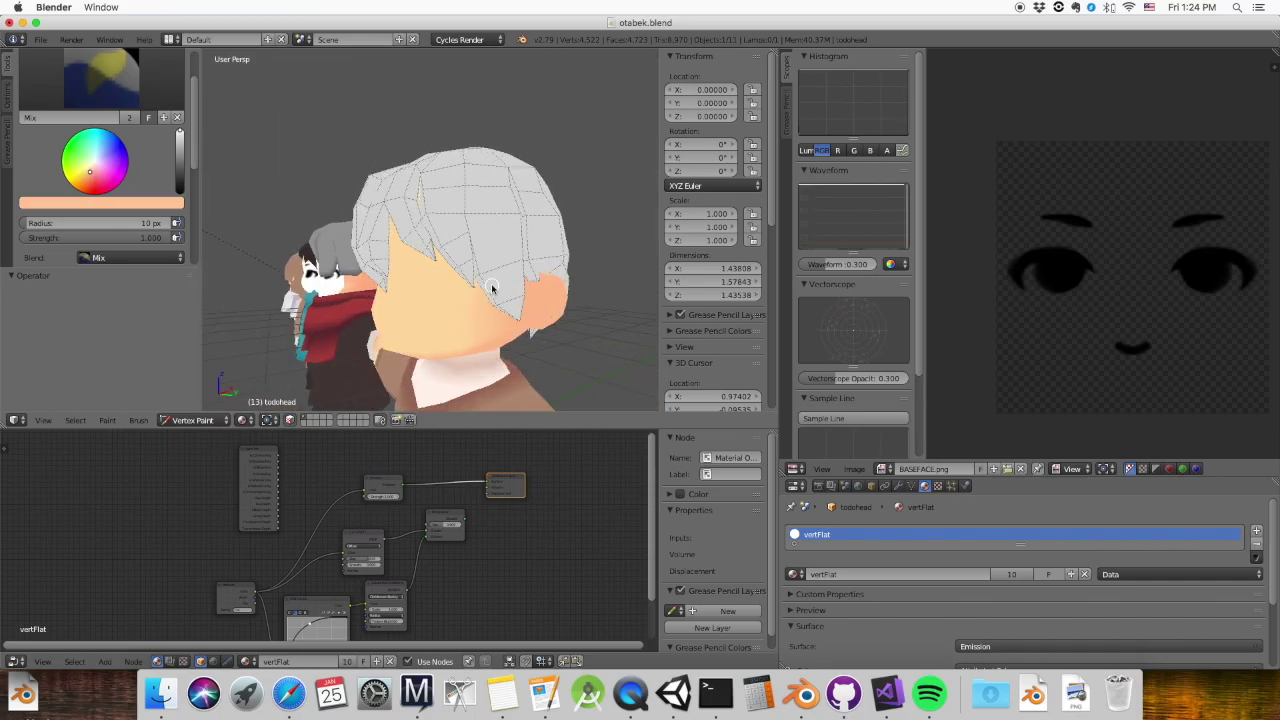
scroll(527, 300, "up", 5)
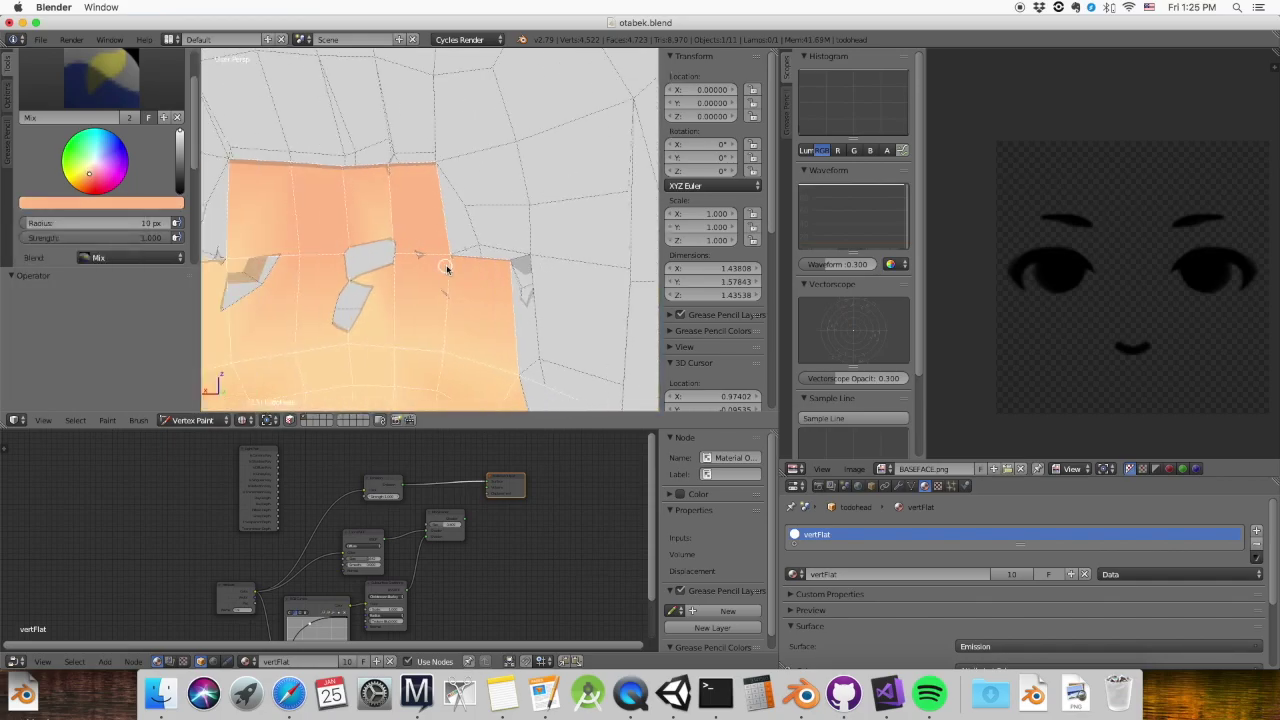
scroll(447, 268, "down", 1)
scroll(529, 257, "down", 5)
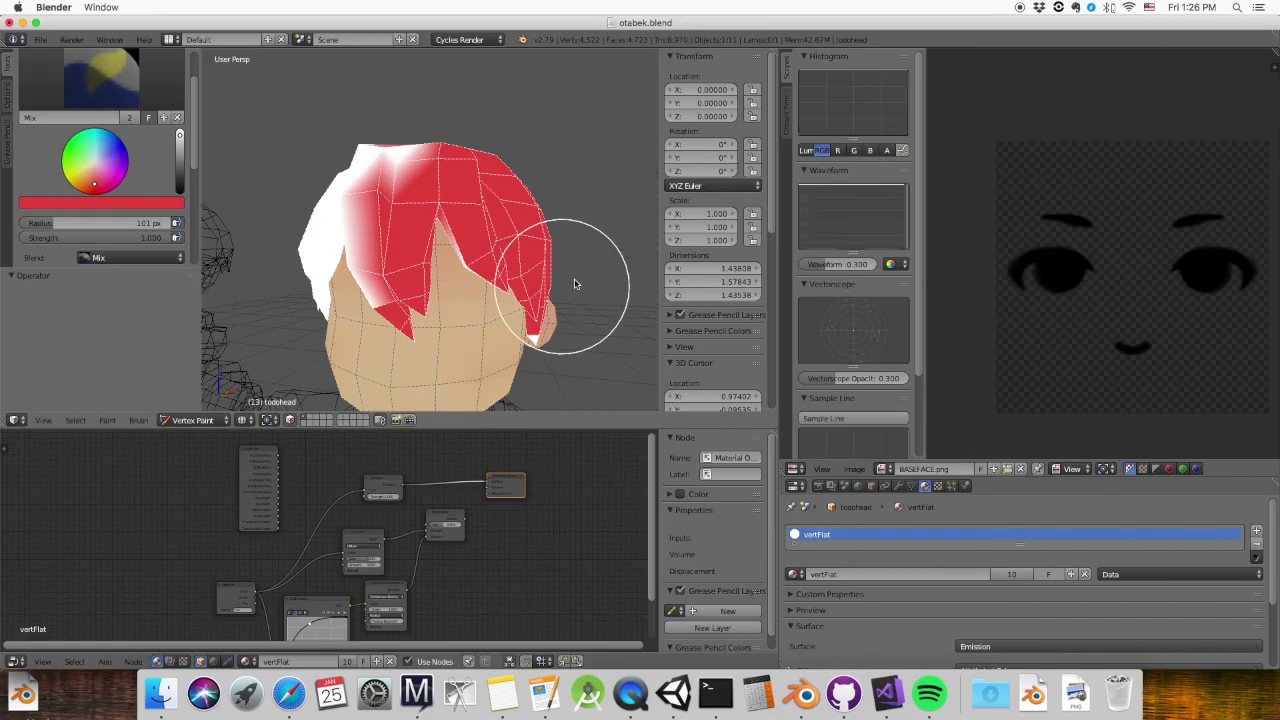
Paint red vertex colour across the right side of the hair
scroll(575, 284, "up", 5)
left_click_drag(386, 343, 458, 286)
scroll(458, 286, "down", 5)
middle_click_drag(458, 286, 362, 236)
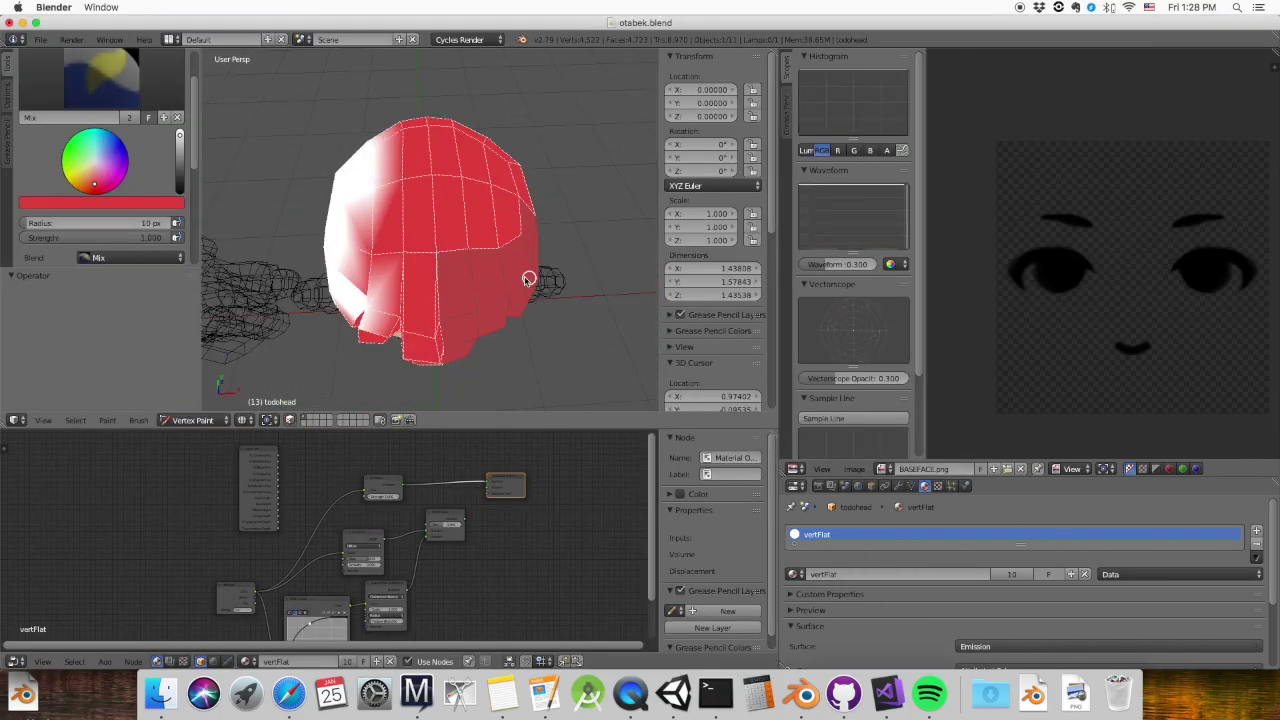
scroll(428, 196, "up", 5)
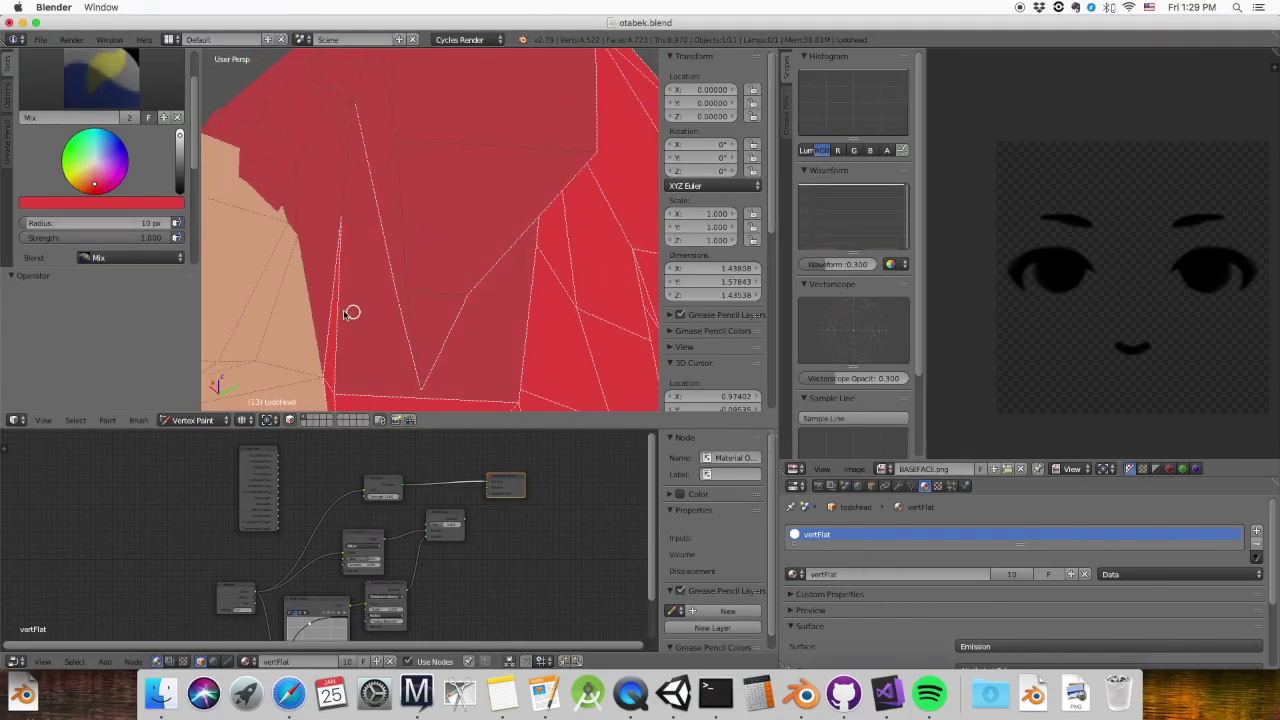
scroll(400, 316, "down", 5)
scroll(583, 288, "up", 5)
Inspect the red hair from several angles and close in on the head
middle_click_drag(449, 183, 432, 352)
mouse_move(482, 305)
middle_mouse_down()
mouse_move(611, 206)
mouse_move(271, 214)
mouse_move(417, 266)
mouse_move(501, 213)
mouse_move(510, 264)
middle_mouse_up()
scroll(495, 235, "down", 3)
scroll(513, 265, "down", 3)
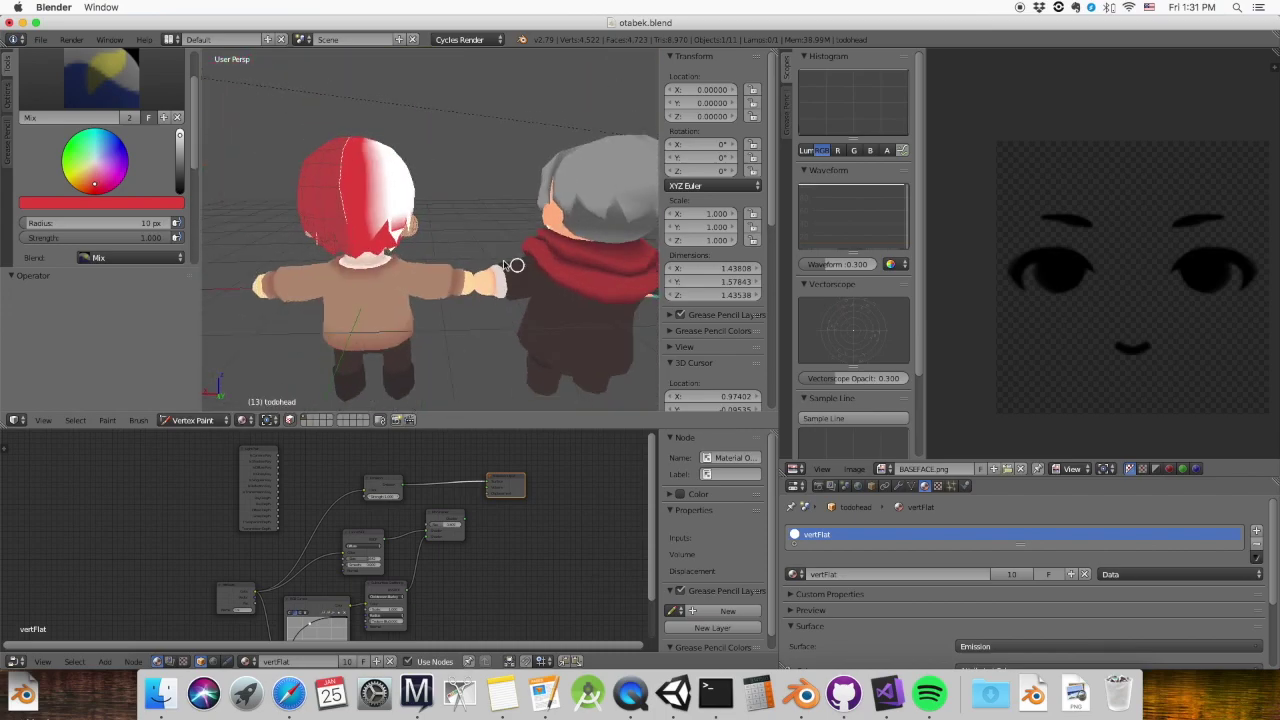
scroll(377, 229, "up", 3)
mouse_move(460, 200)
middle_mouse_down()
mouse_move(430, 180)
mouse_move(455, 150)
mouse_move(571, 214)
mouse_move(589, 151)
mouse_move(540, 180)
mouse_move(487, 118)
mouse_move(550, 220)
middle_mouse_up()
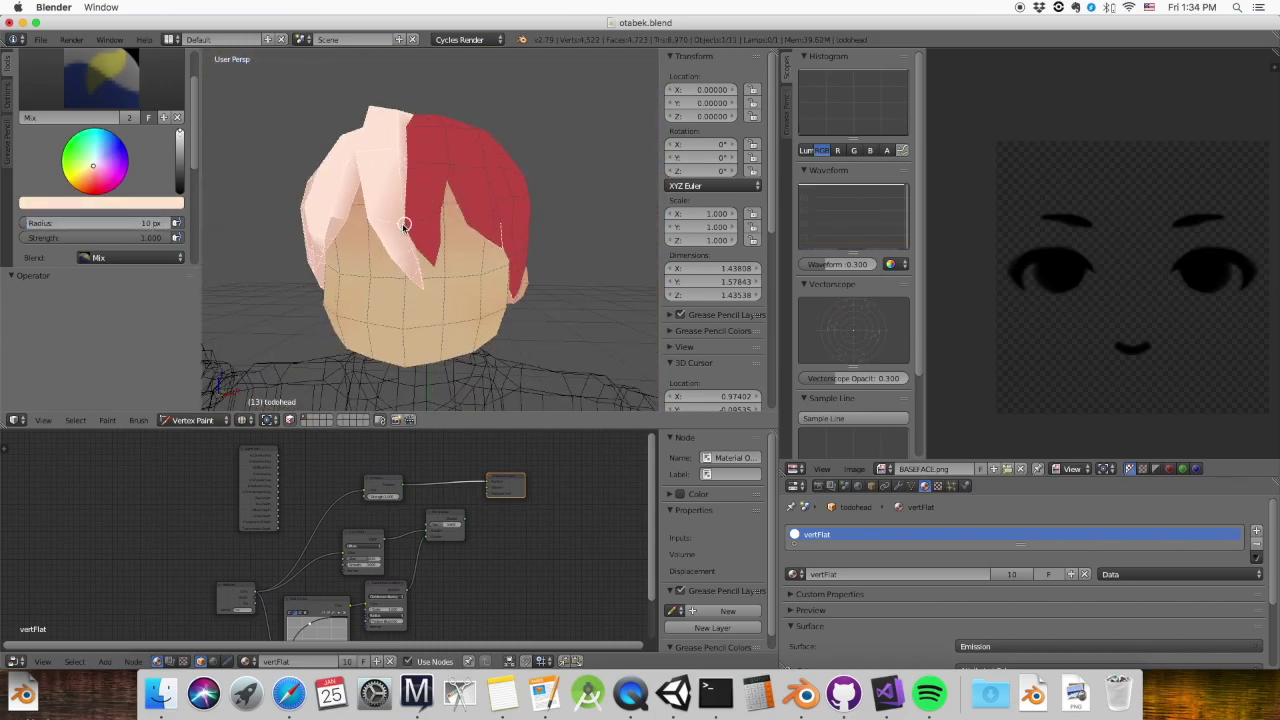
Check the hair from back, sides and front, then enter Edit Mode to inspect the mesh
middle_click_drag(420, 214, 502, 236)
mouse_move(468, 195)
middle_mouse_down()
mouse_move(457, 189)
mouse_move(523, 229)
mouse_move(574, 229)
mouse_move(475, 190)
mouse_move(557, 240)
mouse_move(434, 100)
mouse_move(491, 183)
mouse_move(459, 298)
mouse_move(391, 271)
middle_mouse_up()
scroll(391, 271, "down", 3)
mouse_move(476, 208)
middle_mouse_down()
mouse_move(434, 240)
mouse_move(466, 294)
mouse_move(369, 257)
middle_mouse_up()
key("Tab")
scroll(369, 257, "up", 2)
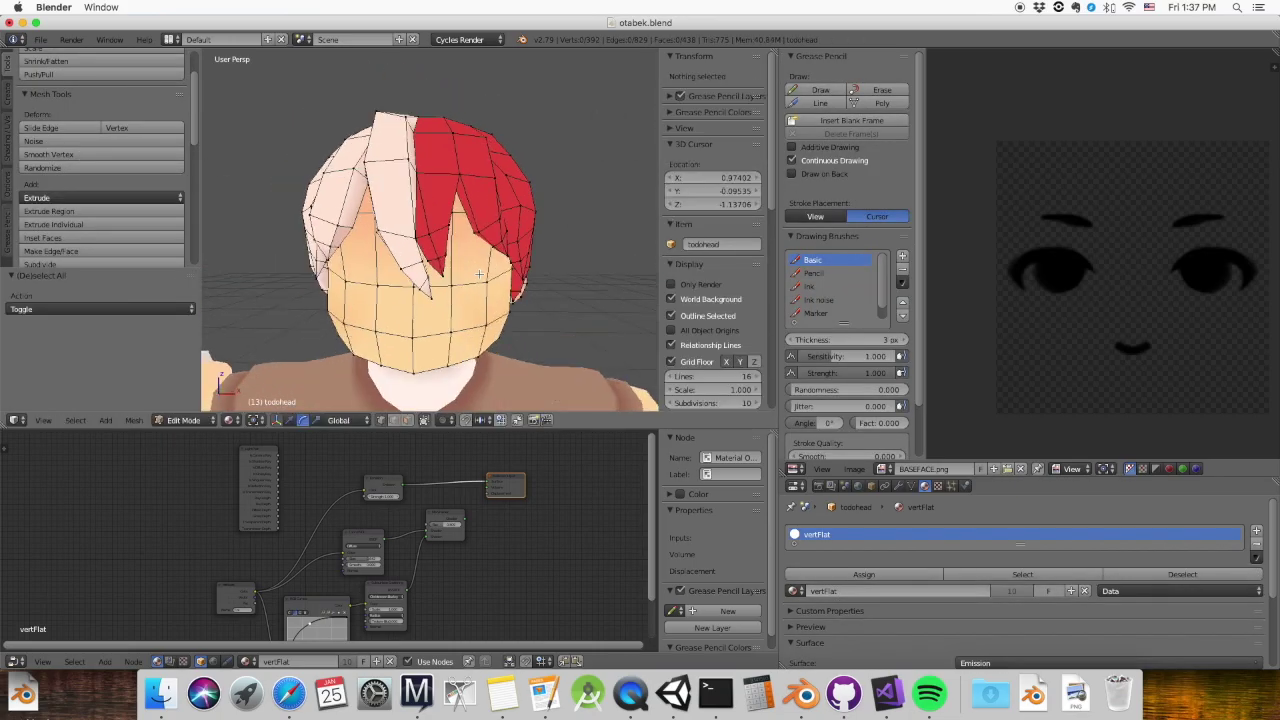
scroll(470, 260, "down", 3)
scroll(420, 240, "up", 3)
scroll(330, 300, "down", 3)
Return to Vertex Paint mode and pick a pale pink paint colour
left_click(183, 419)
left_click(200, 357)
scroll(395, 221, "up", 3)
mouse_move(395, 221)
middle_mouse_down()
mouse_move(491, 206)
mouse_move(343, 229)
middle_mouse_up()
scroll(343, 229, "up", 2)
key("s")
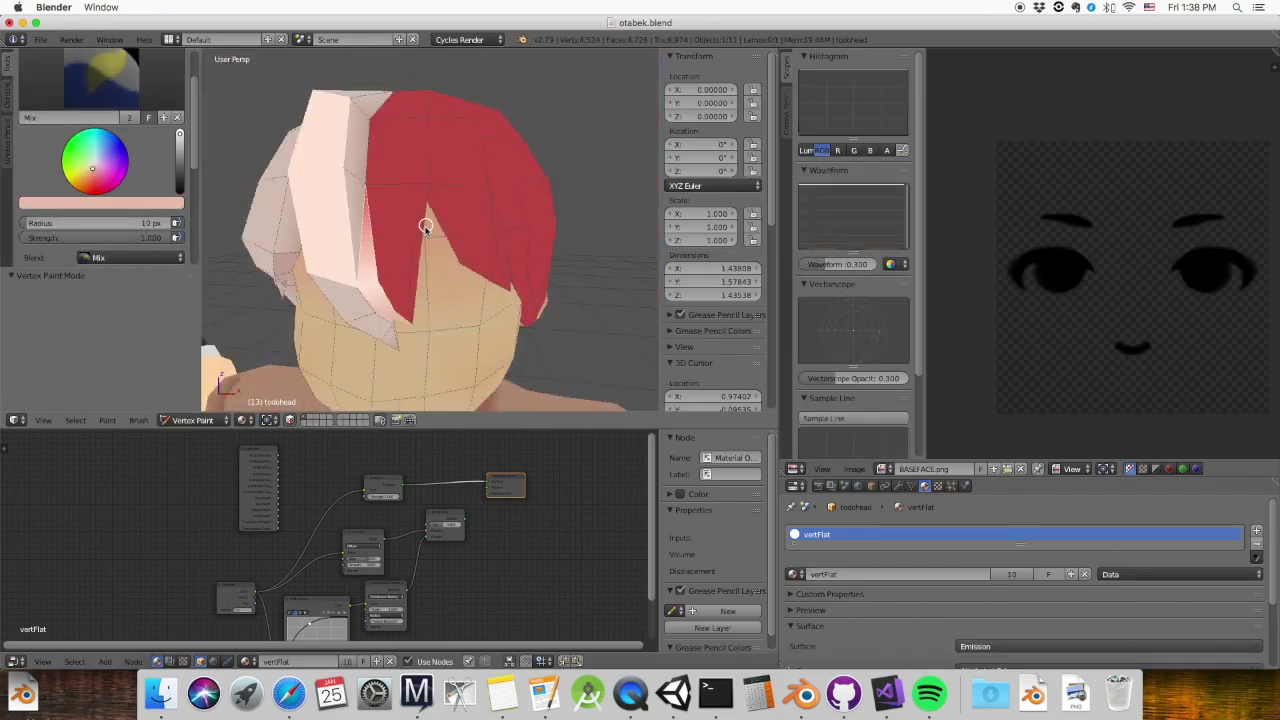